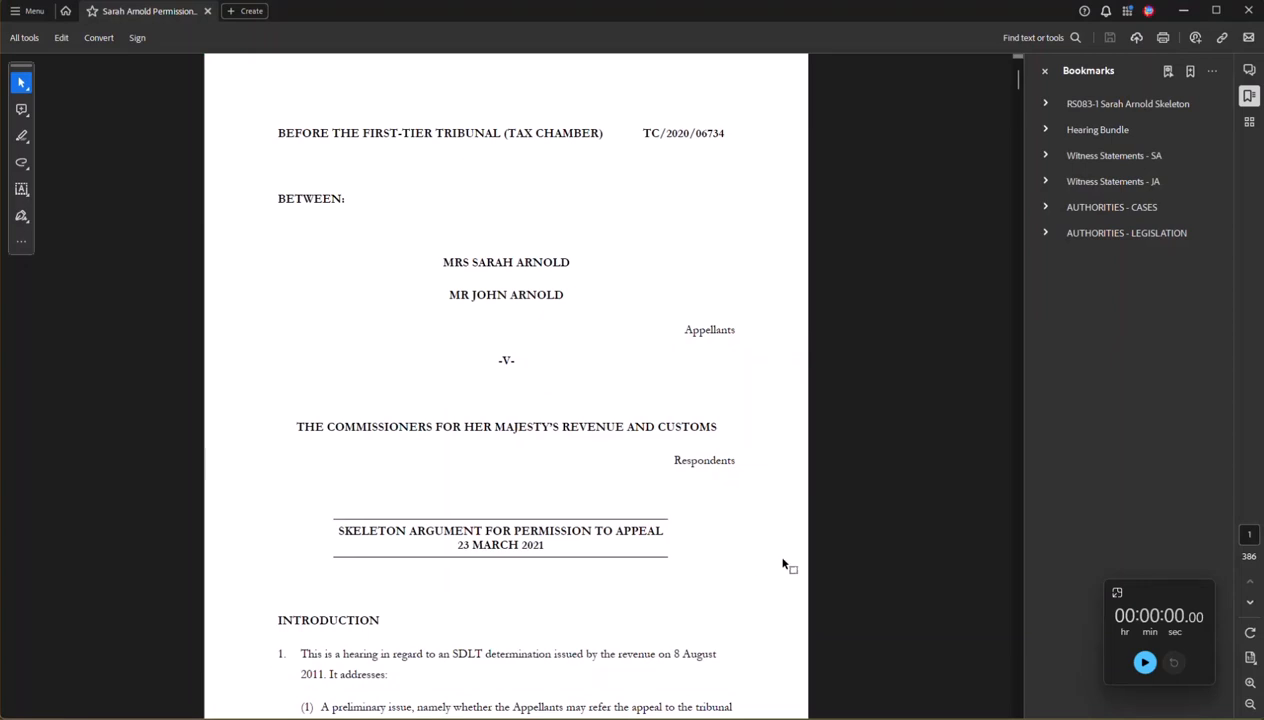
Review the bundle's bookmark list in Acrobat, then switch over to Casedo.
scroll(781, 400, "down", 10)
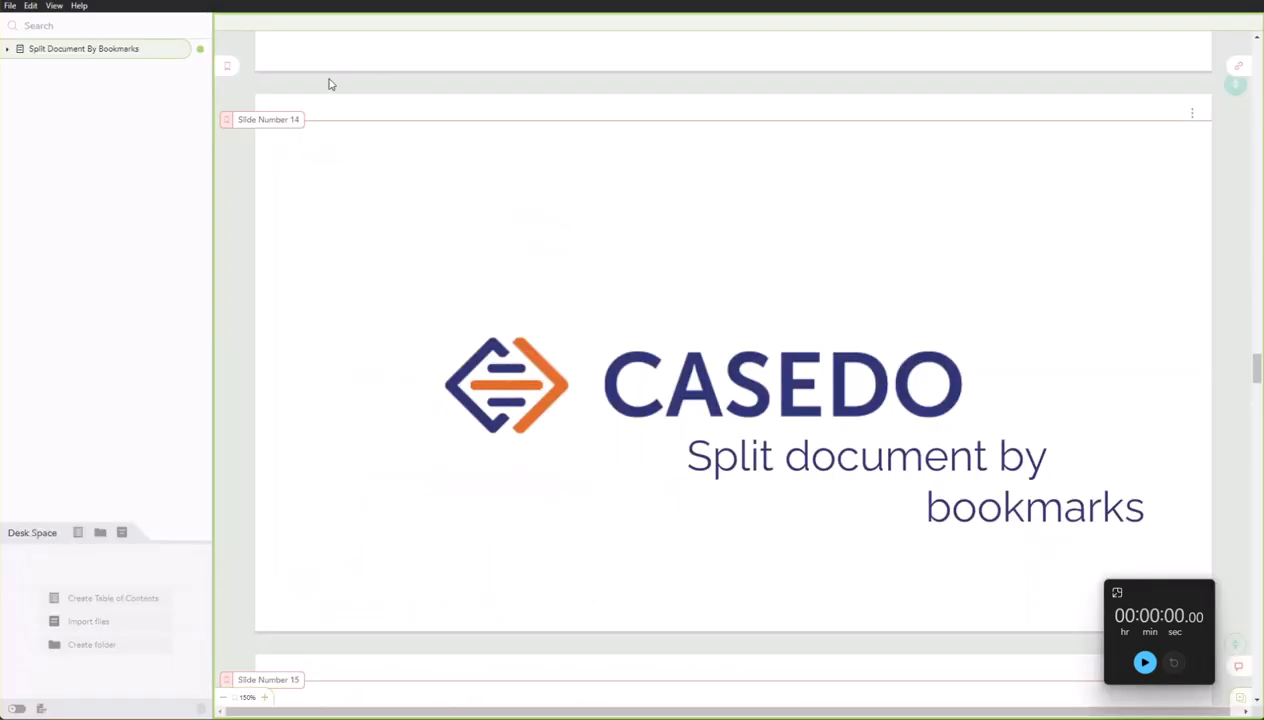
left_click(10, 6)
Create a new case bundle on the Desktop, named with the client's name plus 'Case'.
left_click(30, 26)
scroll(62, 312, "down", 5)
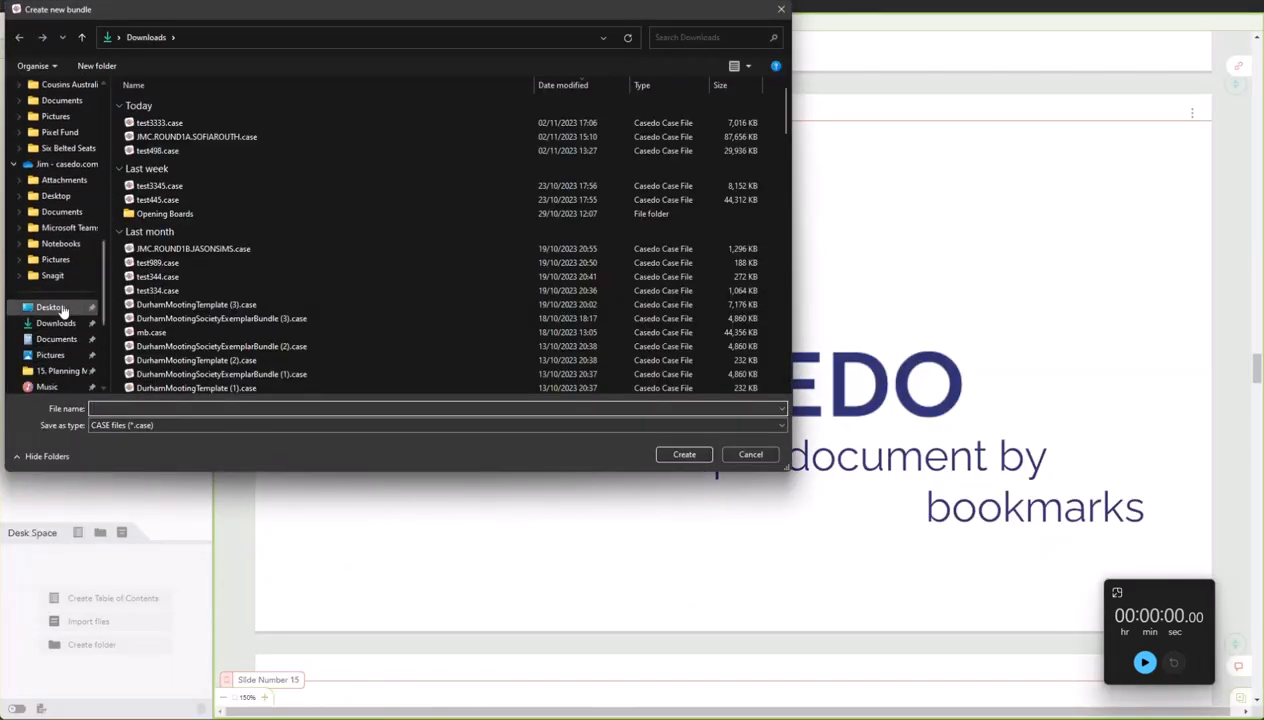
left_click(50, 307)
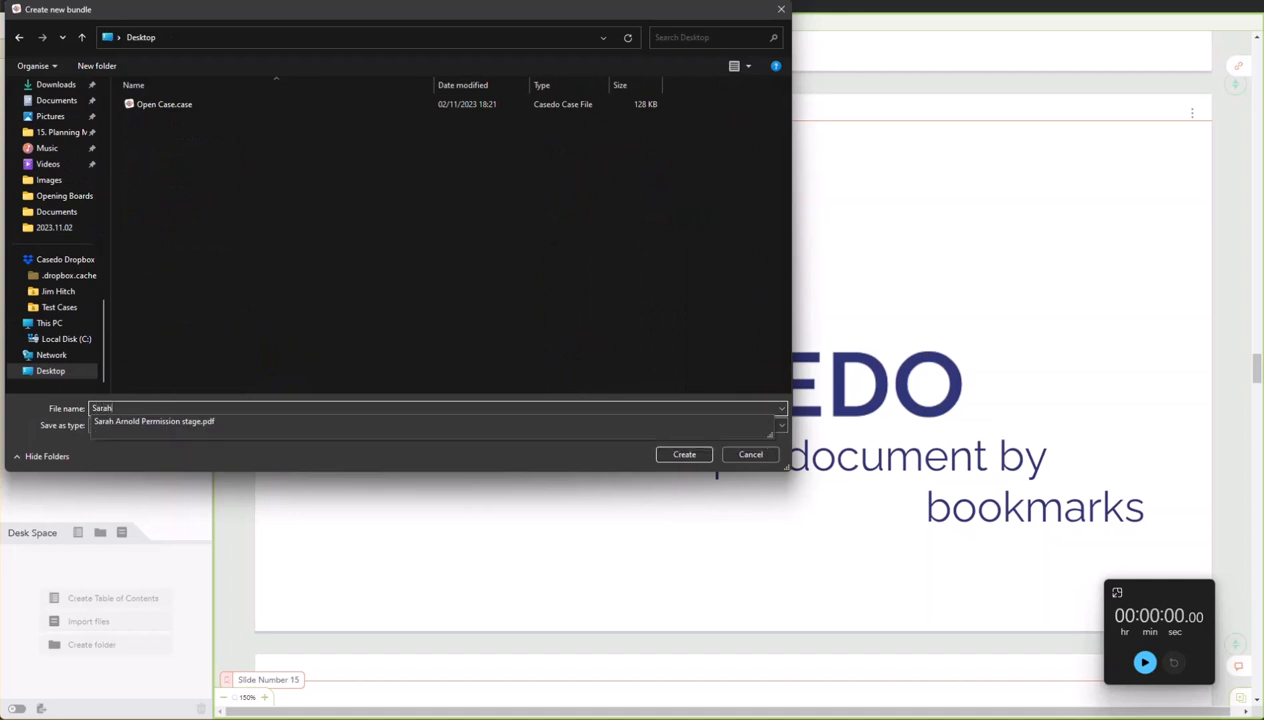
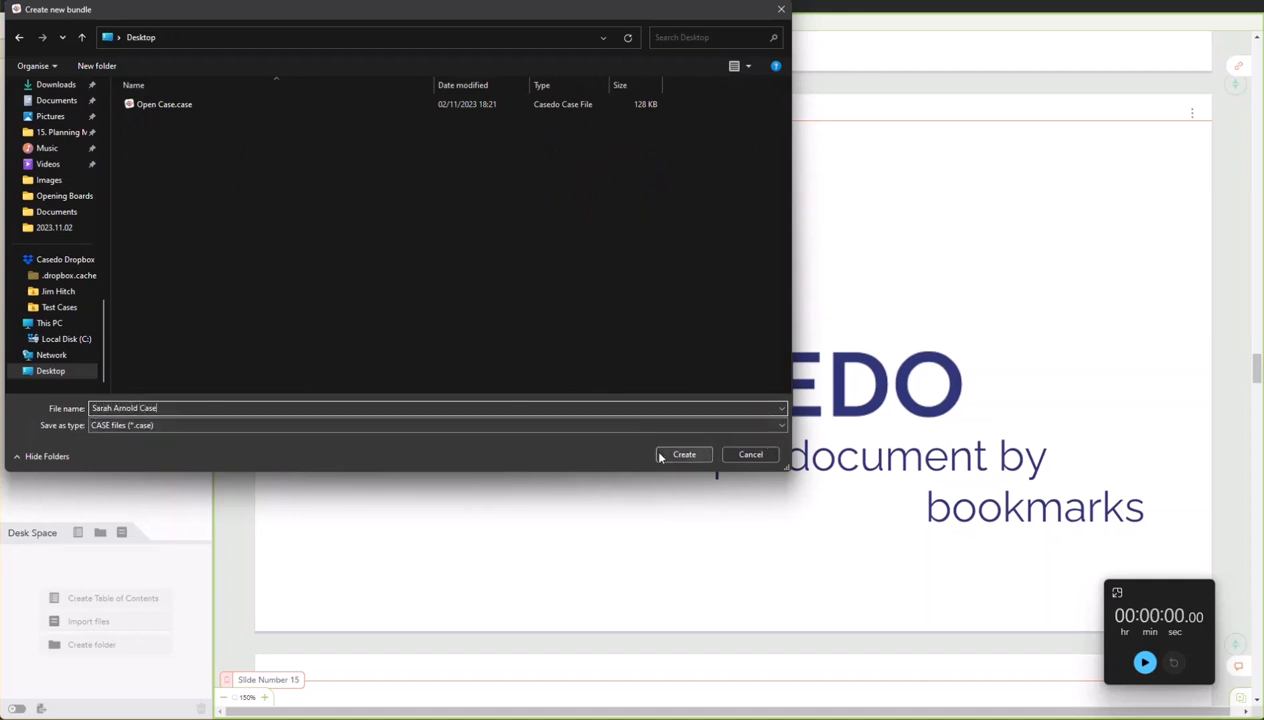
left_click(682, 455)
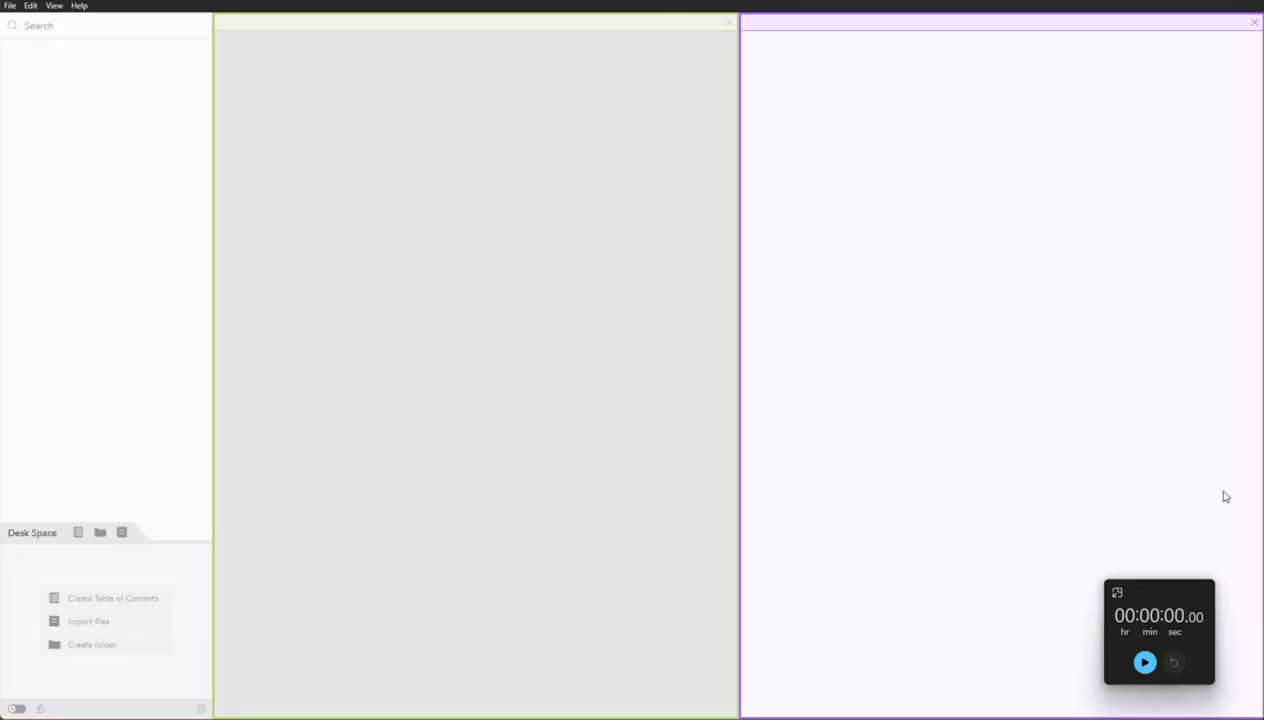
Close the extra empty pane and import the Permission stage PDF.
left_click(1253, 22)
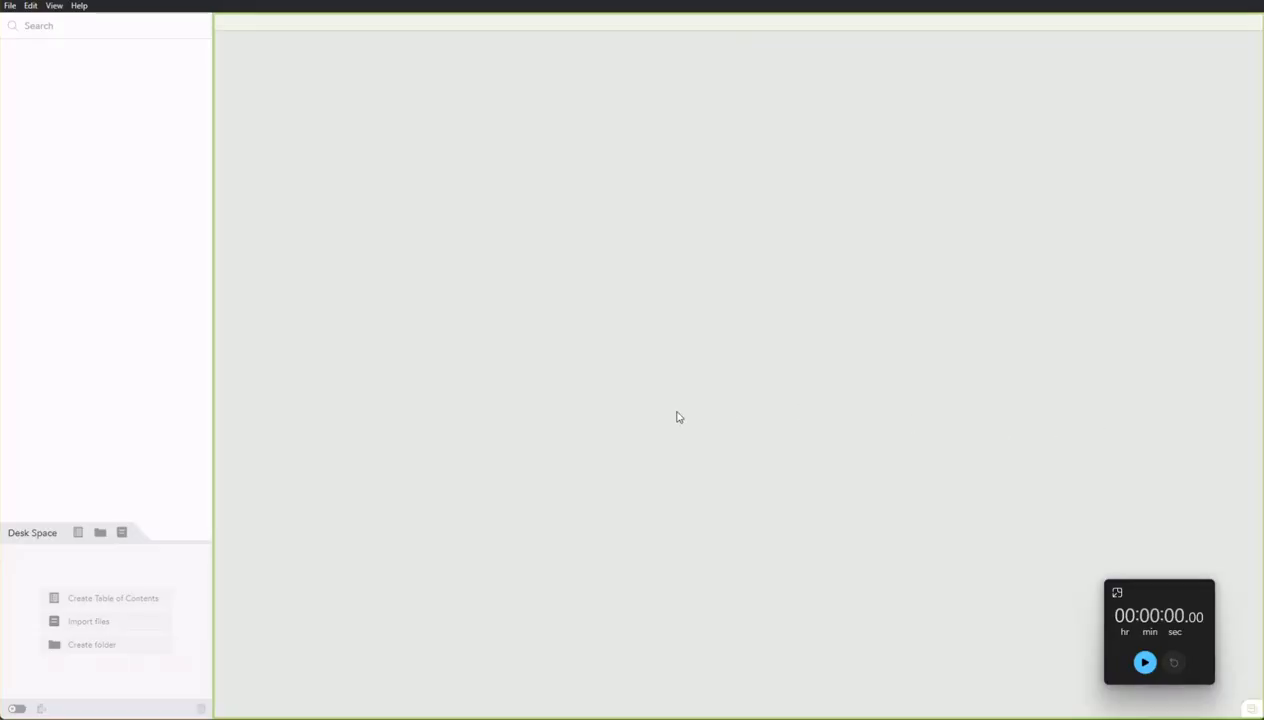
left_click(124, 530)
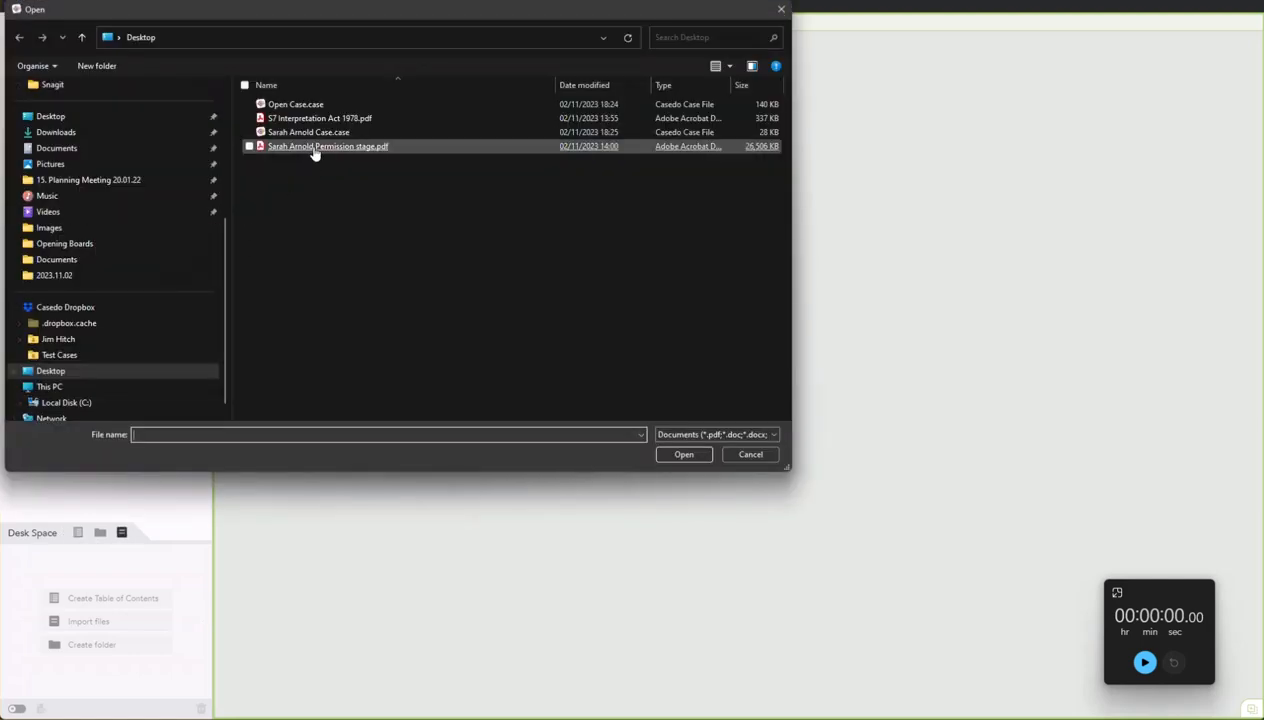
double_click(314, 148)
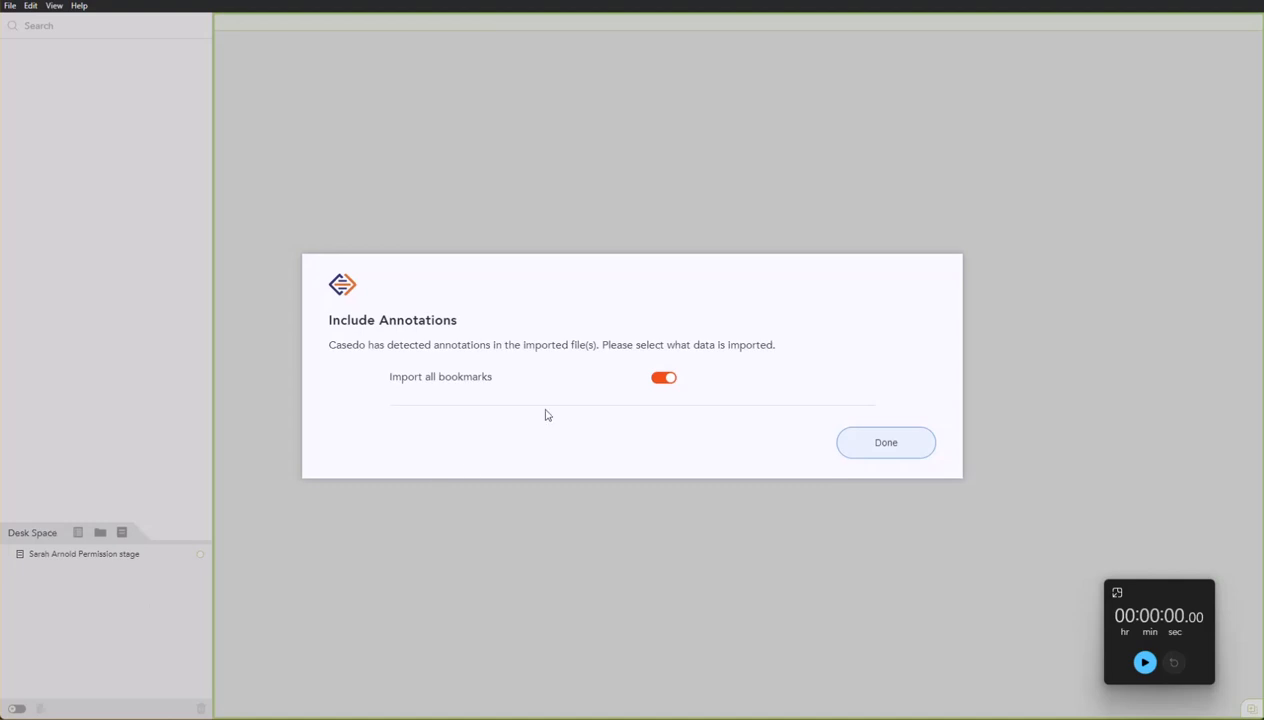
Keep all bookmarks, add S7 Interpretation Act 1978 to Desk Space, and move the Permission stage document into the bundle.
left_click(855, 452)
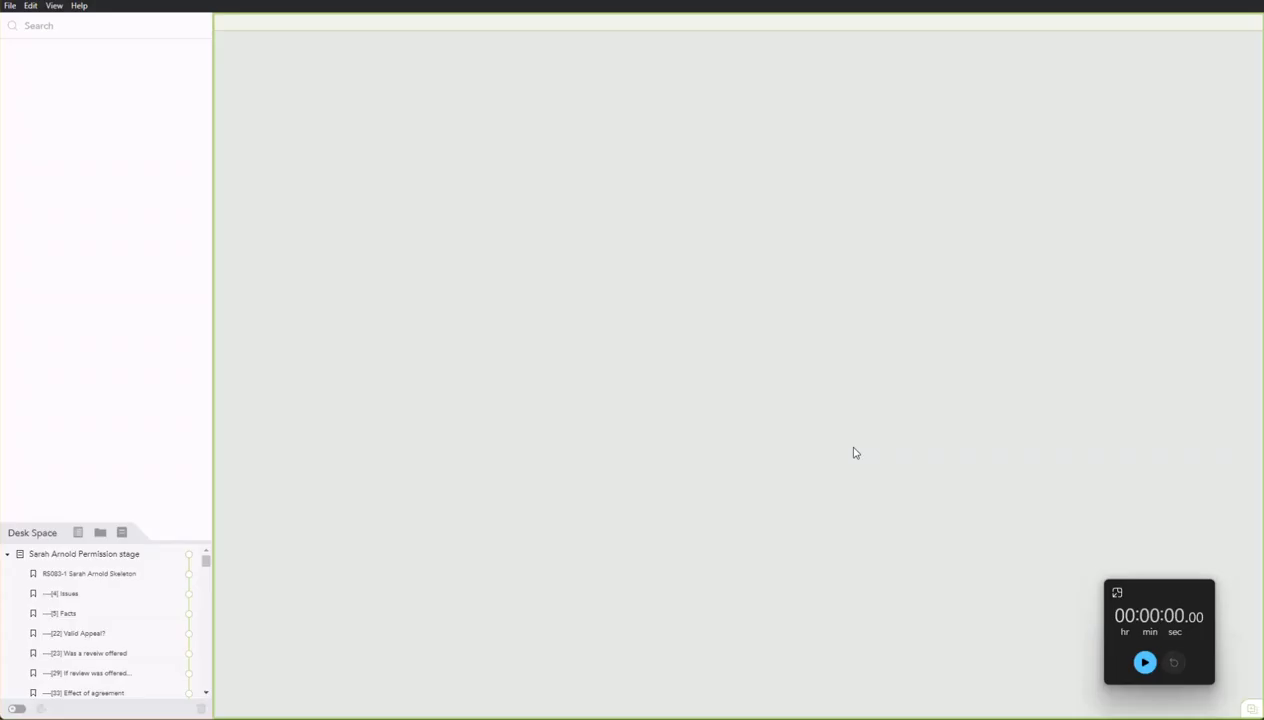
left_click(107, 555)
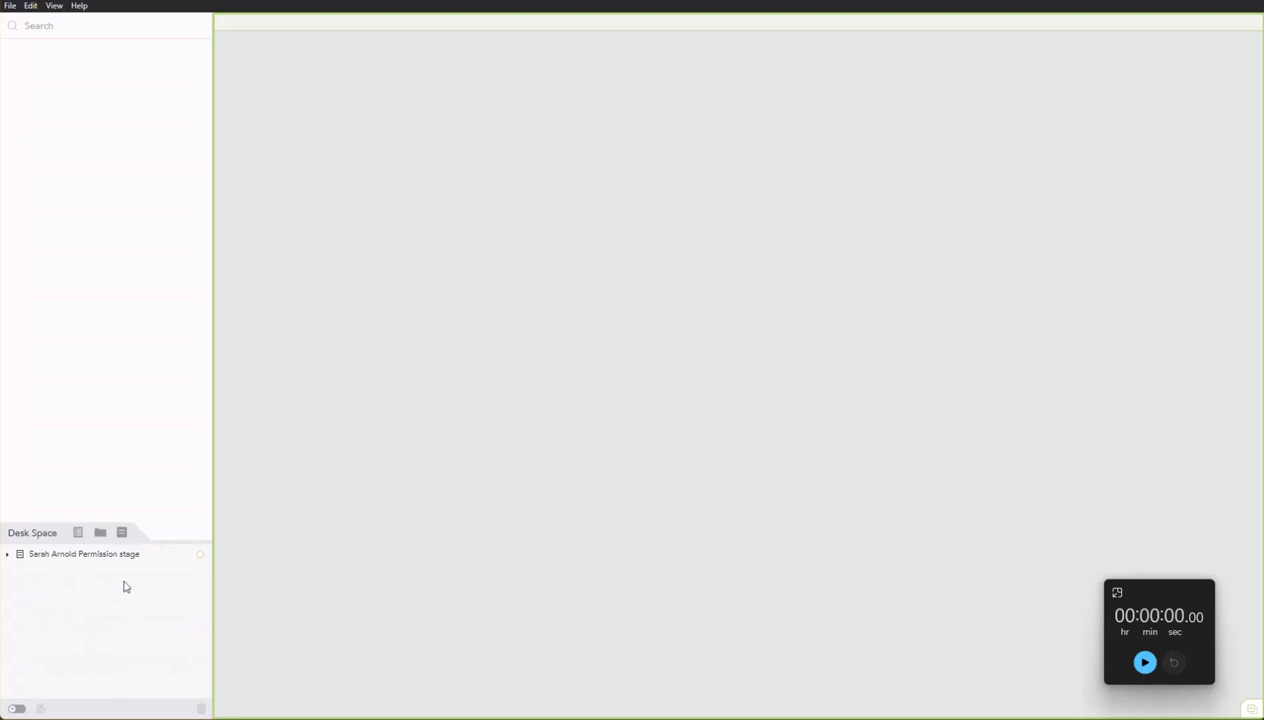
left_click(122, 532)
double_click(295, 119)
left_click_drag(82, 555, 93, 461)
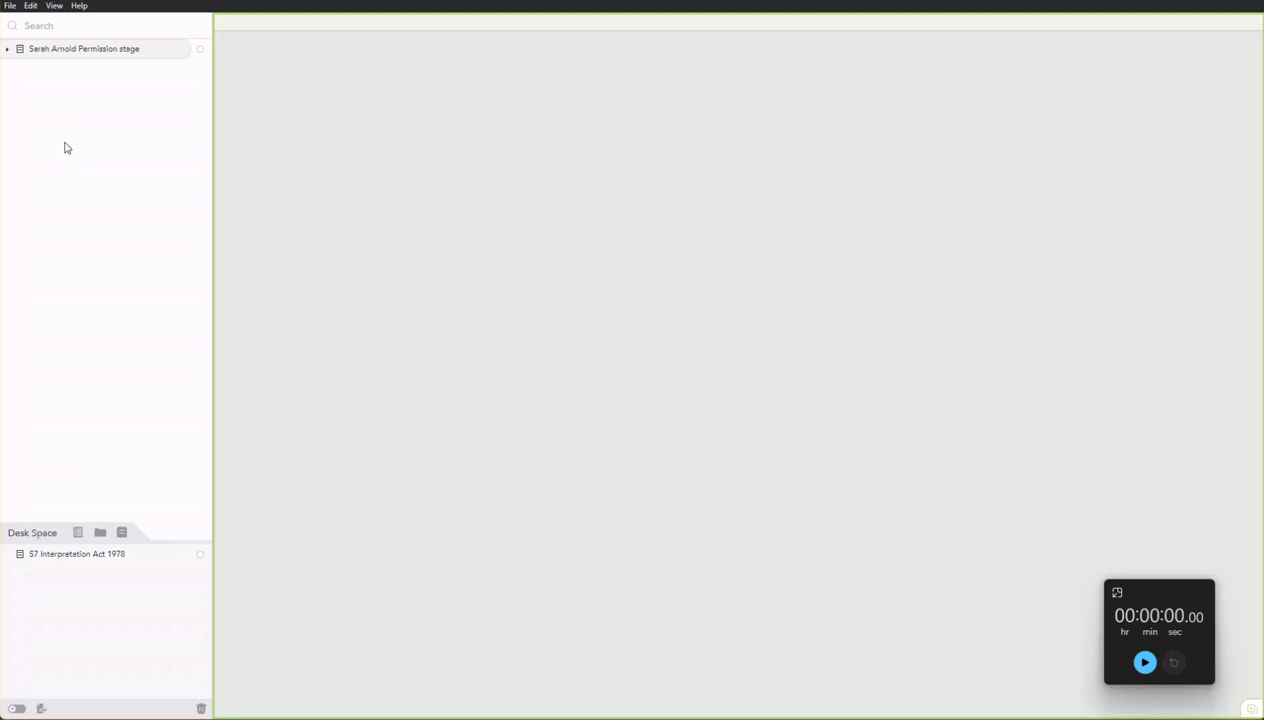
Generate a trial table of contents at the bundle's start, then delete it again.
left_click(7, 49)
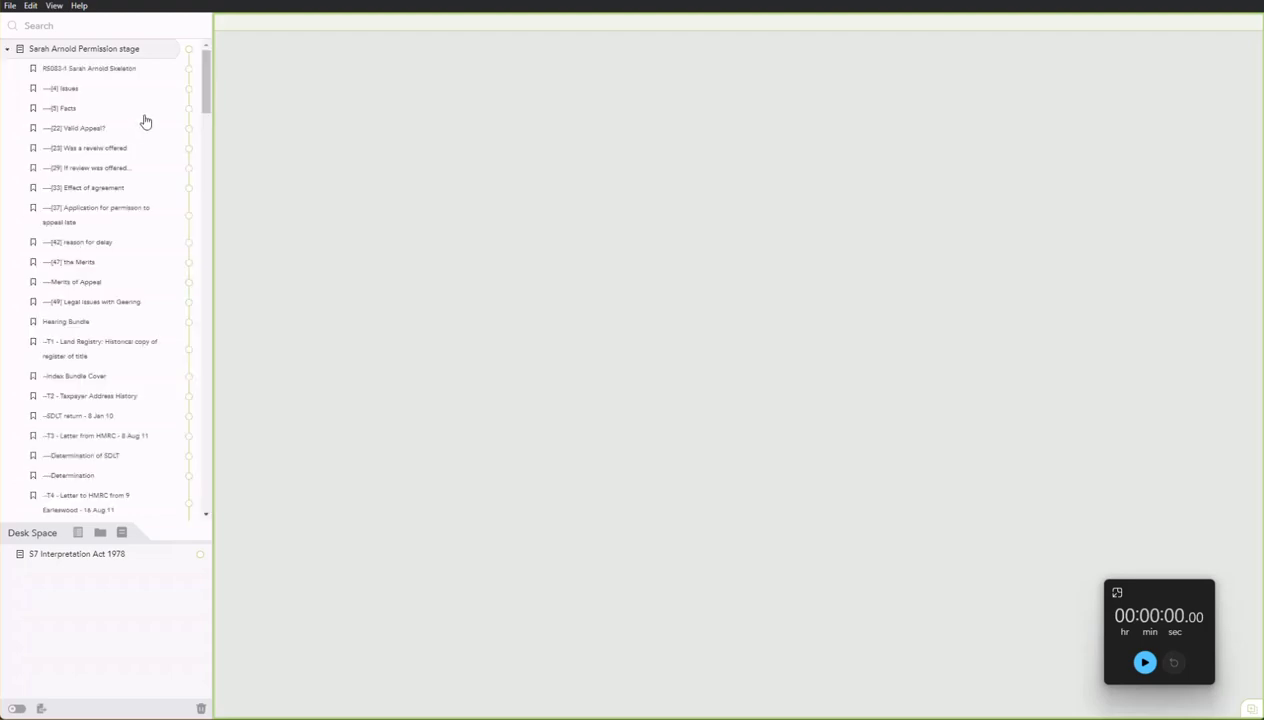
left_click_drag(205, 110, 207, 393)
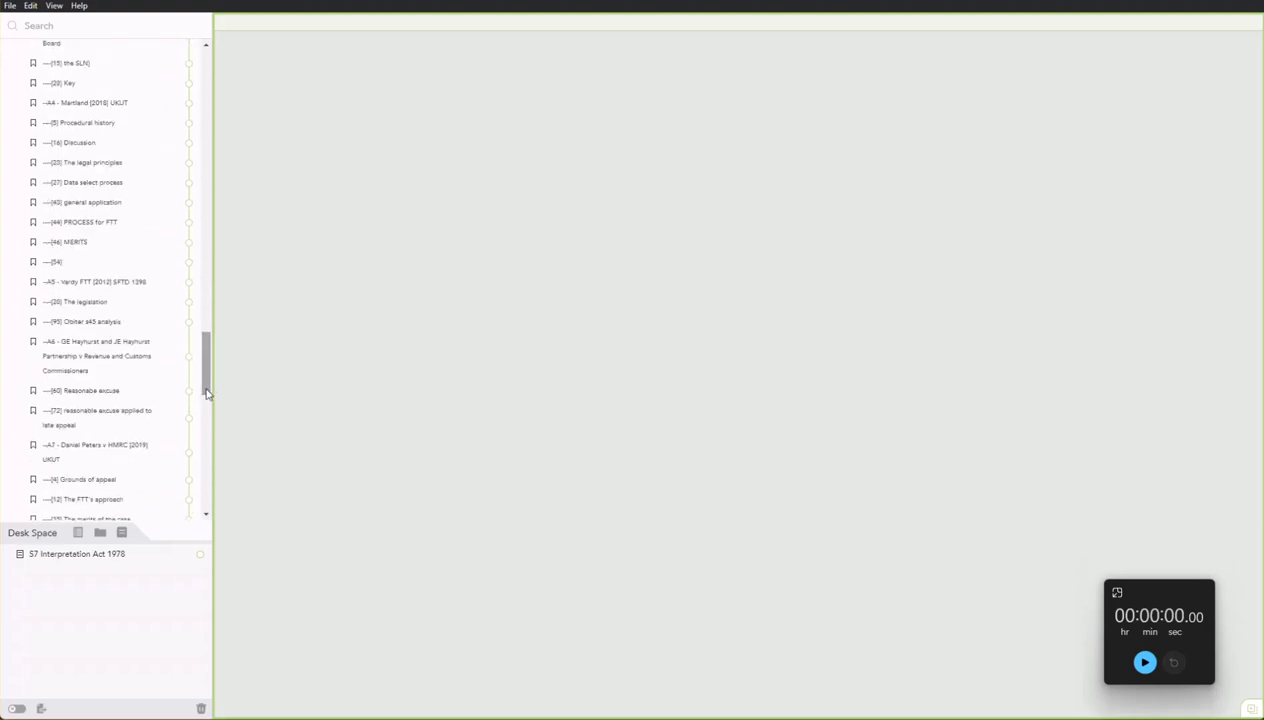
left_click(77, 531)
left_click_drag(68, 587, 155, 56)
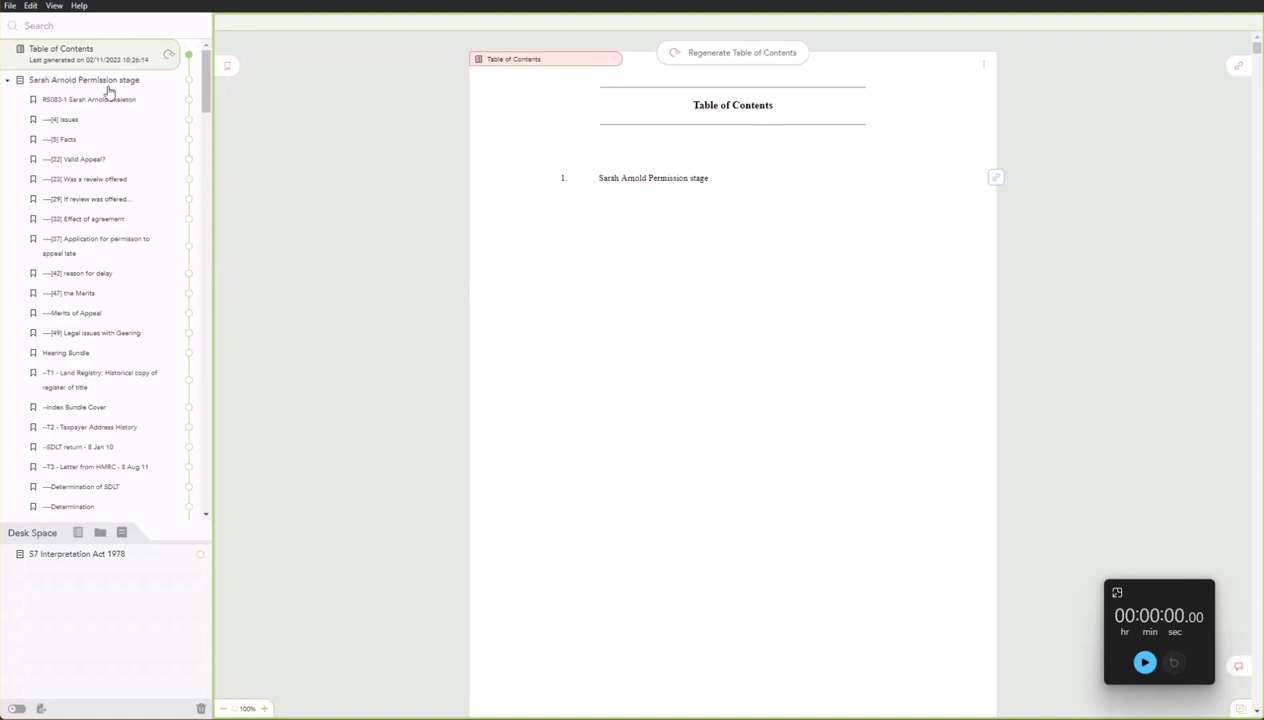
left_click(201, 707)
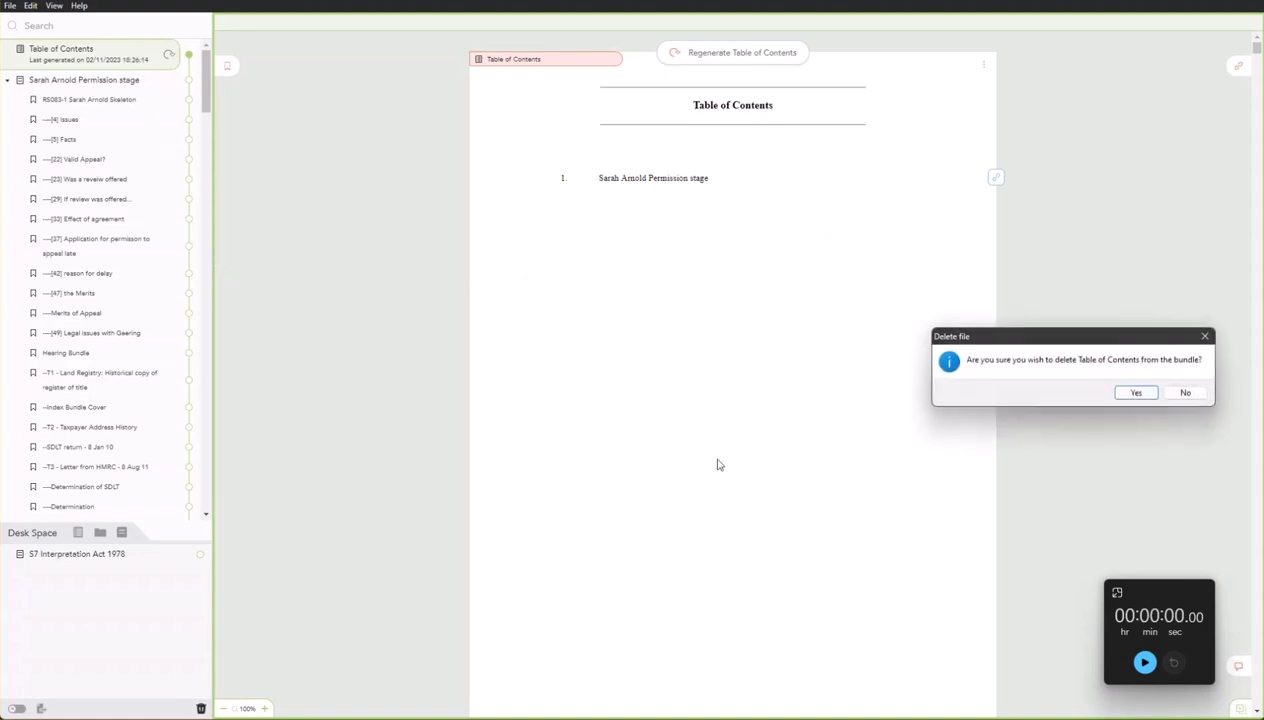
left_click(1121, 396)
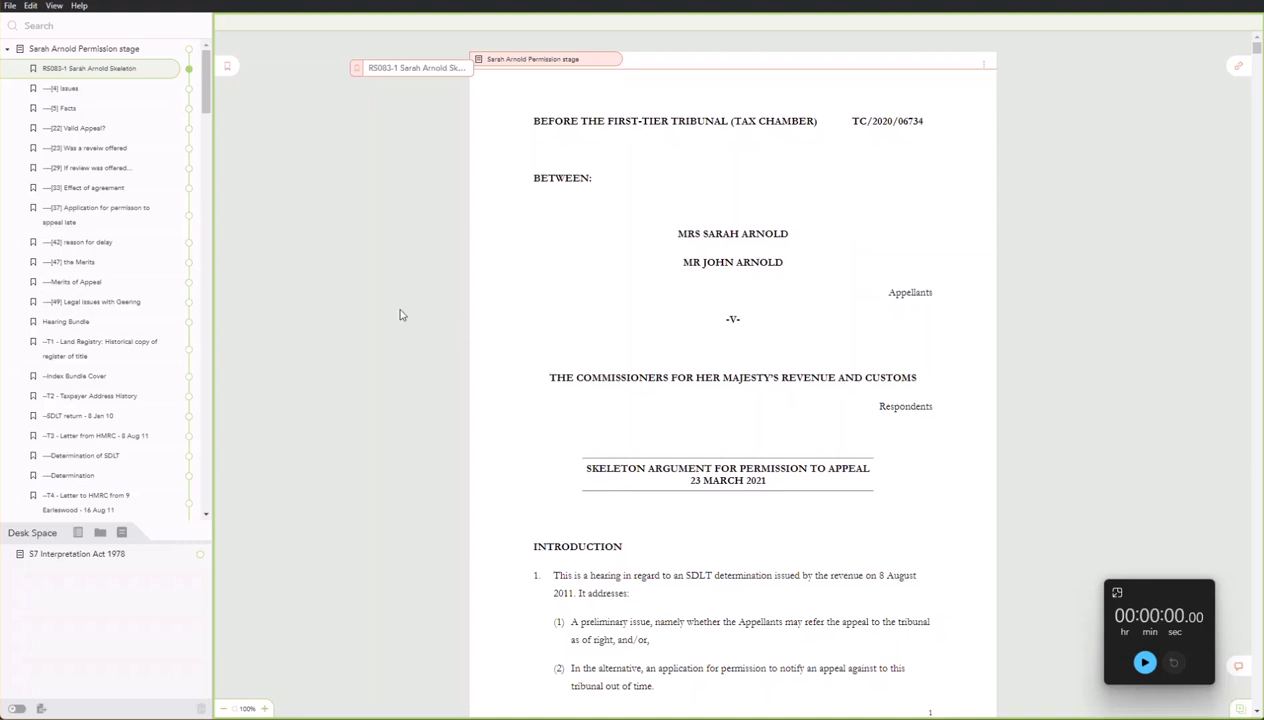
Colour the Hearing Bundle, skeleton argument and [4] Issues bookmarks red.
scroll(205, 117, "down", 1)
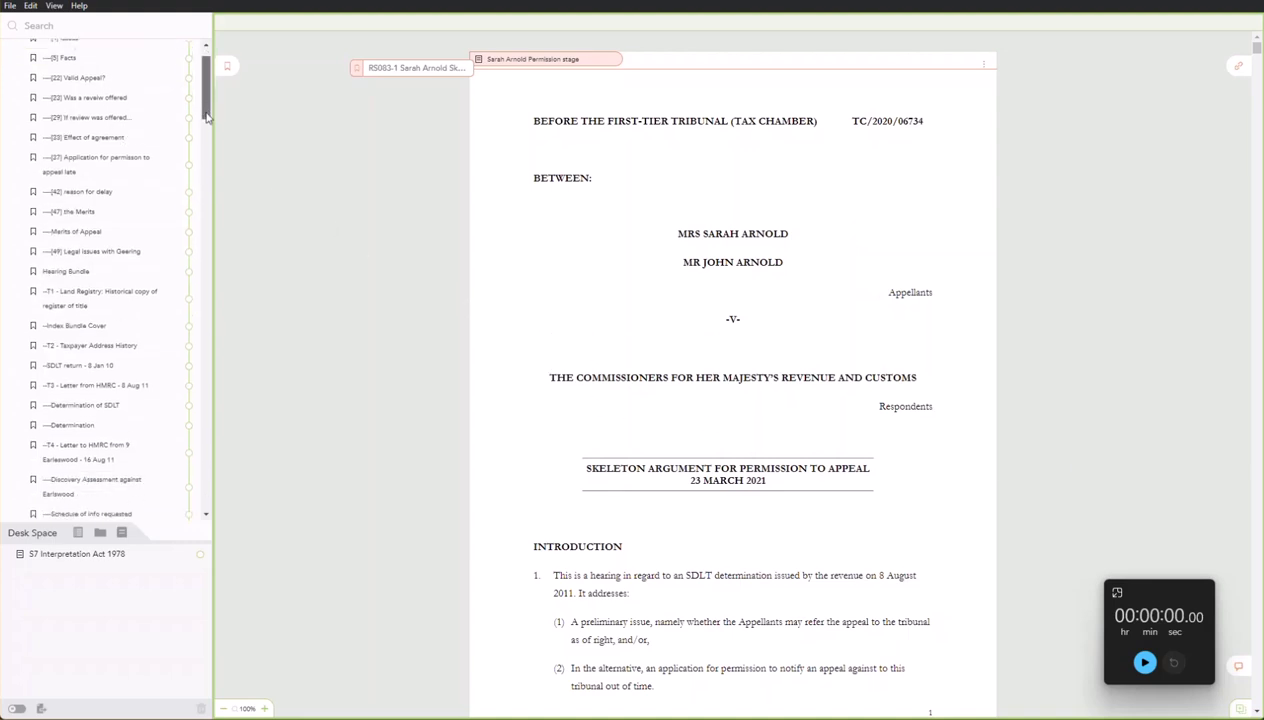
scroll(205, 117, "down", 3)
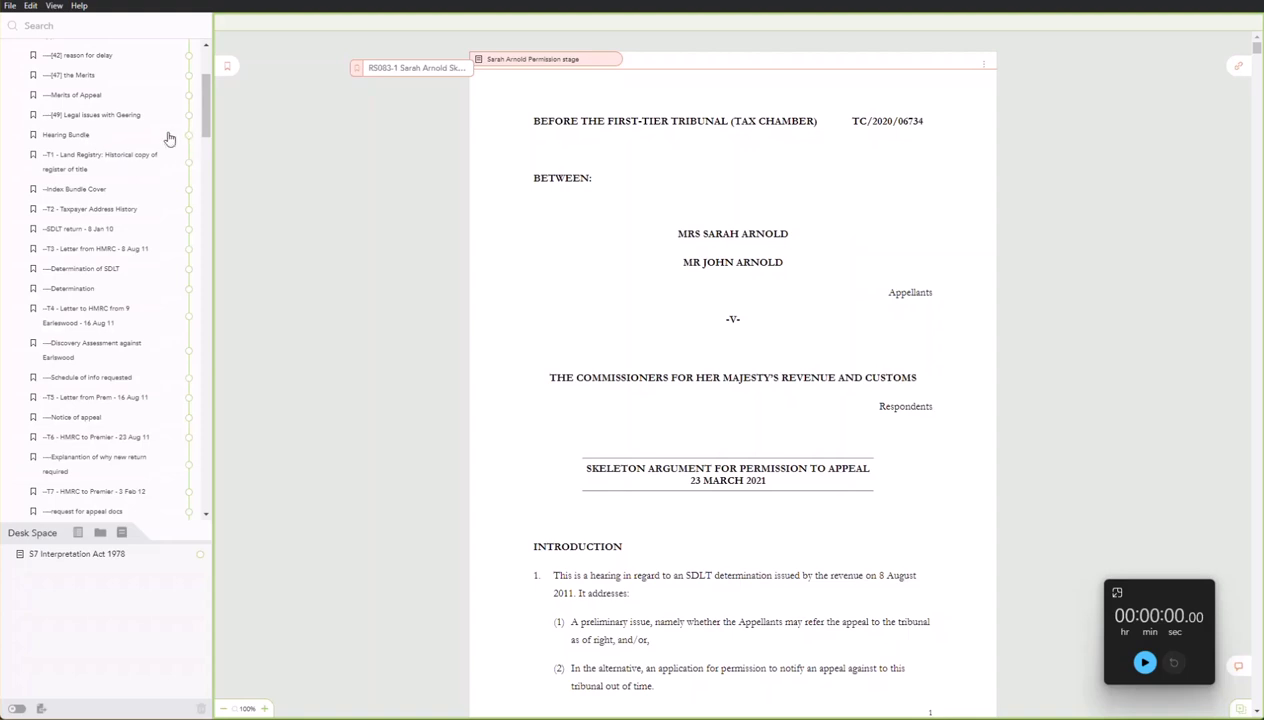
right_click(83, 136)
left_click(149, 147)
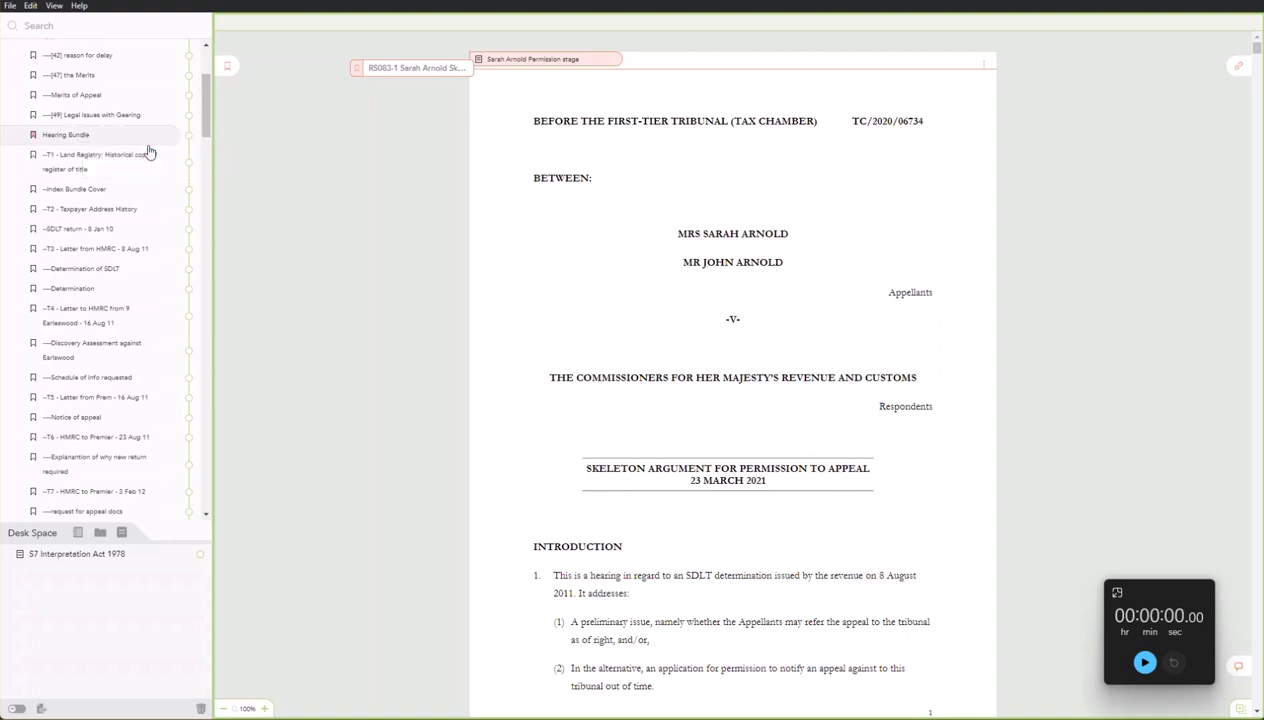
scroll(135, 110, "up", 4)
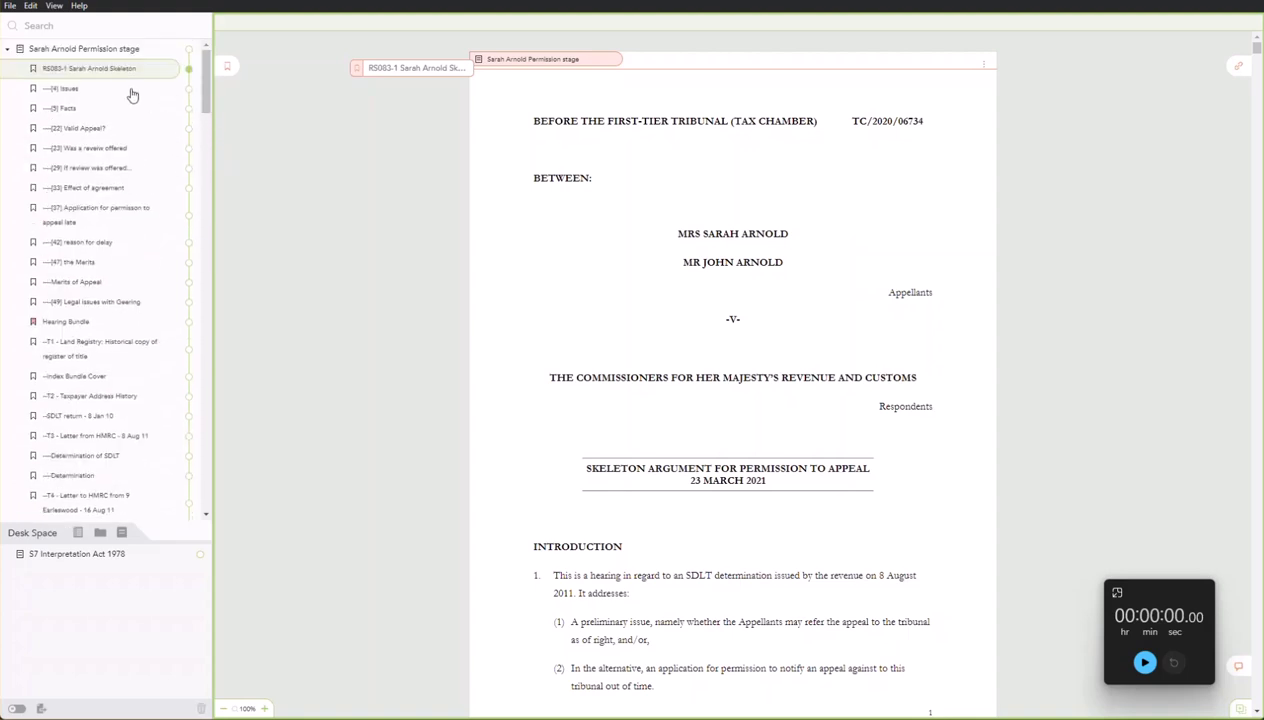
right_click(120, 70)
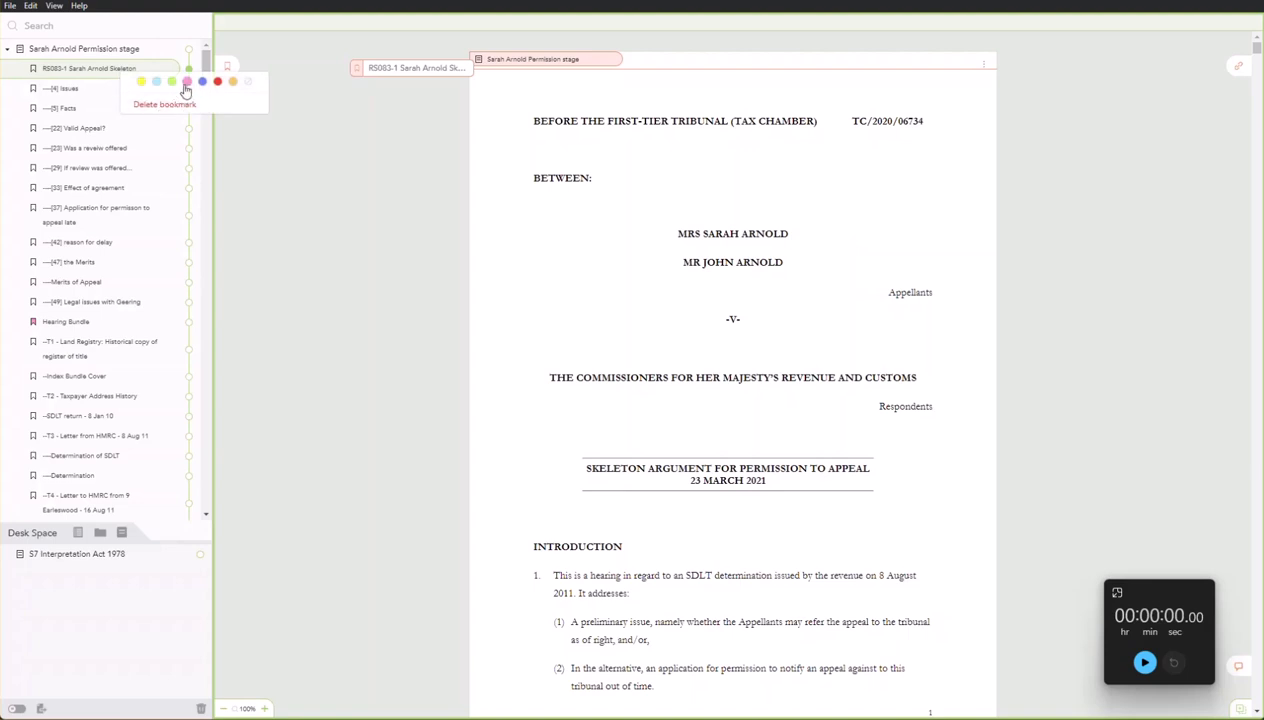
left_click(186, 82)
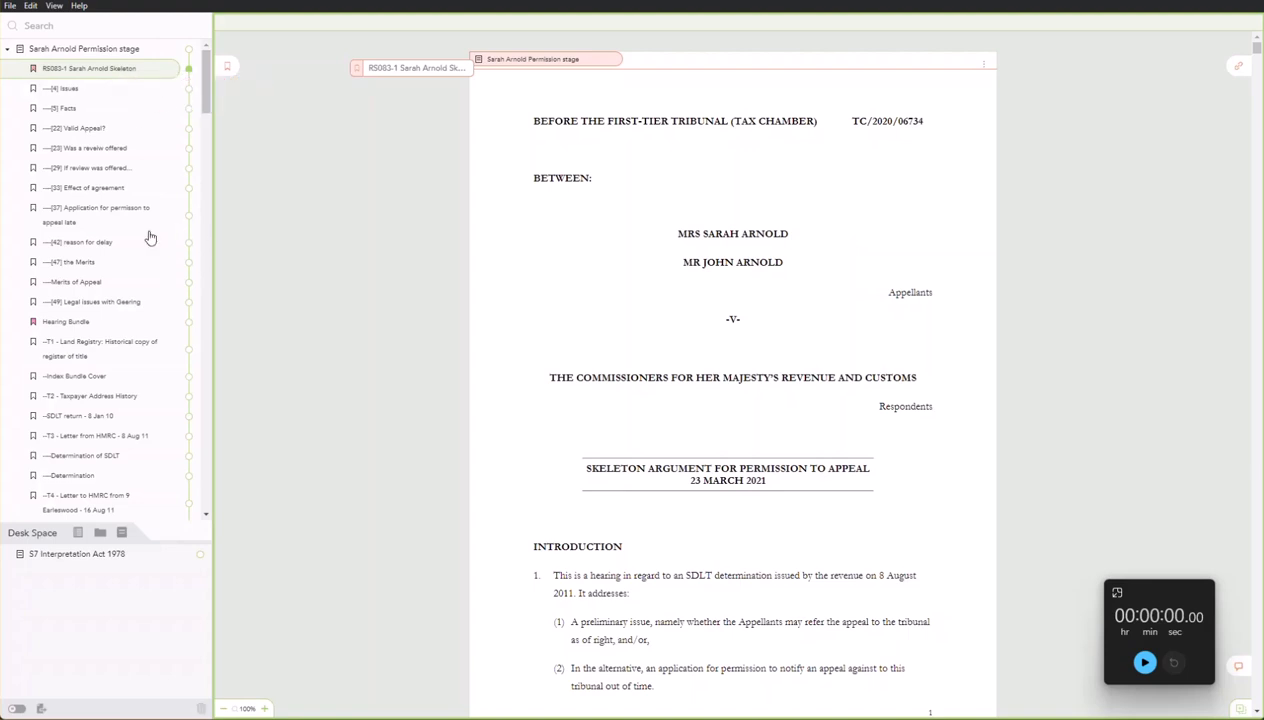
right_click(66, 92)
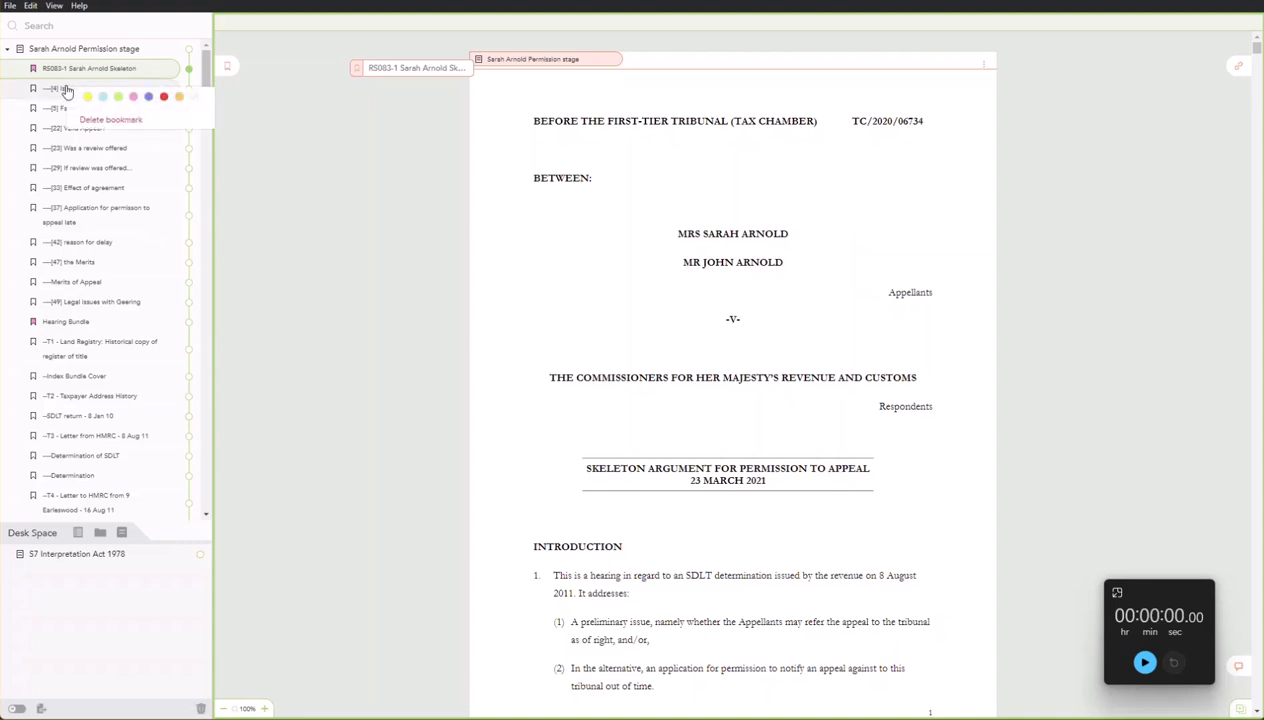
left_click(165, 98)
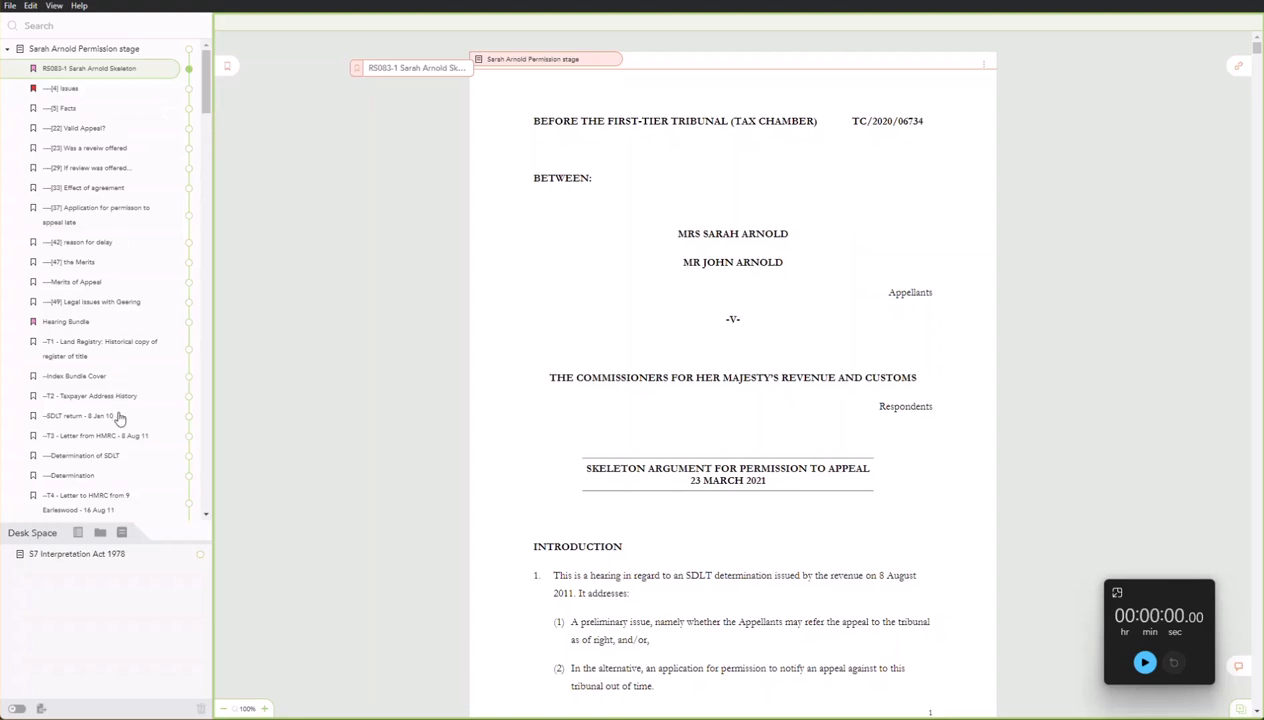
right_click(80, 344)
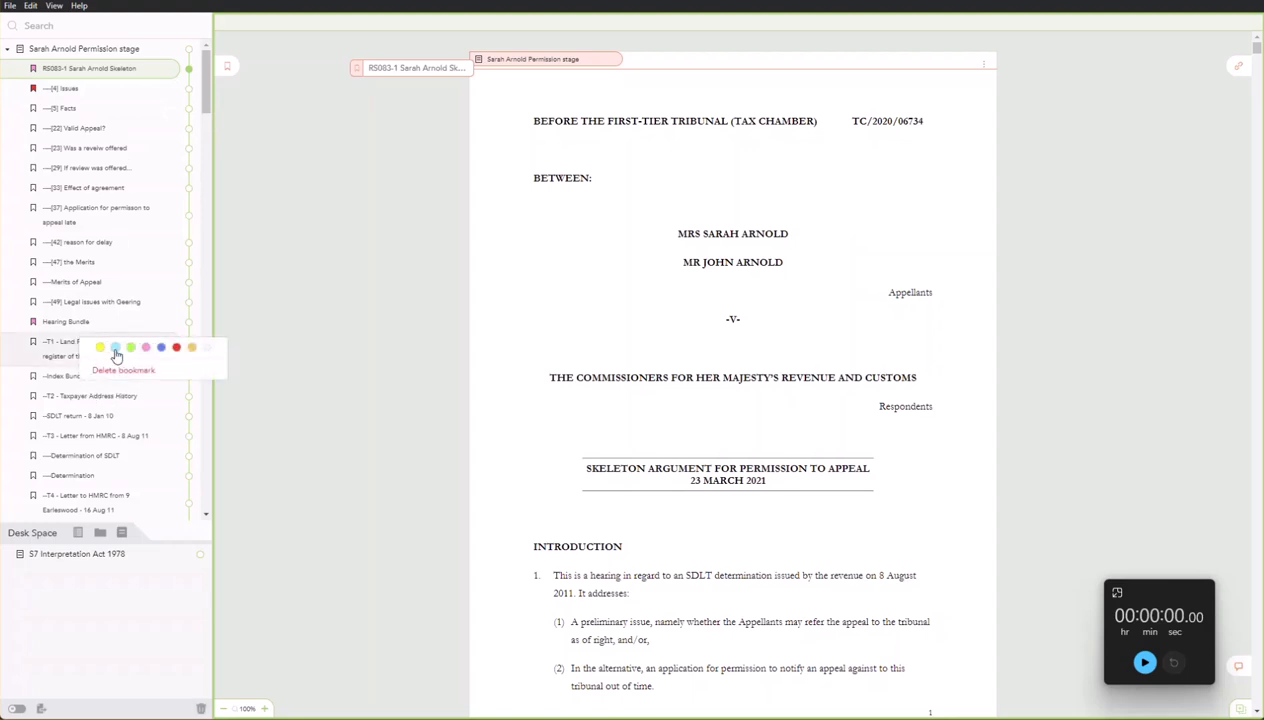
right_click(86, 376)
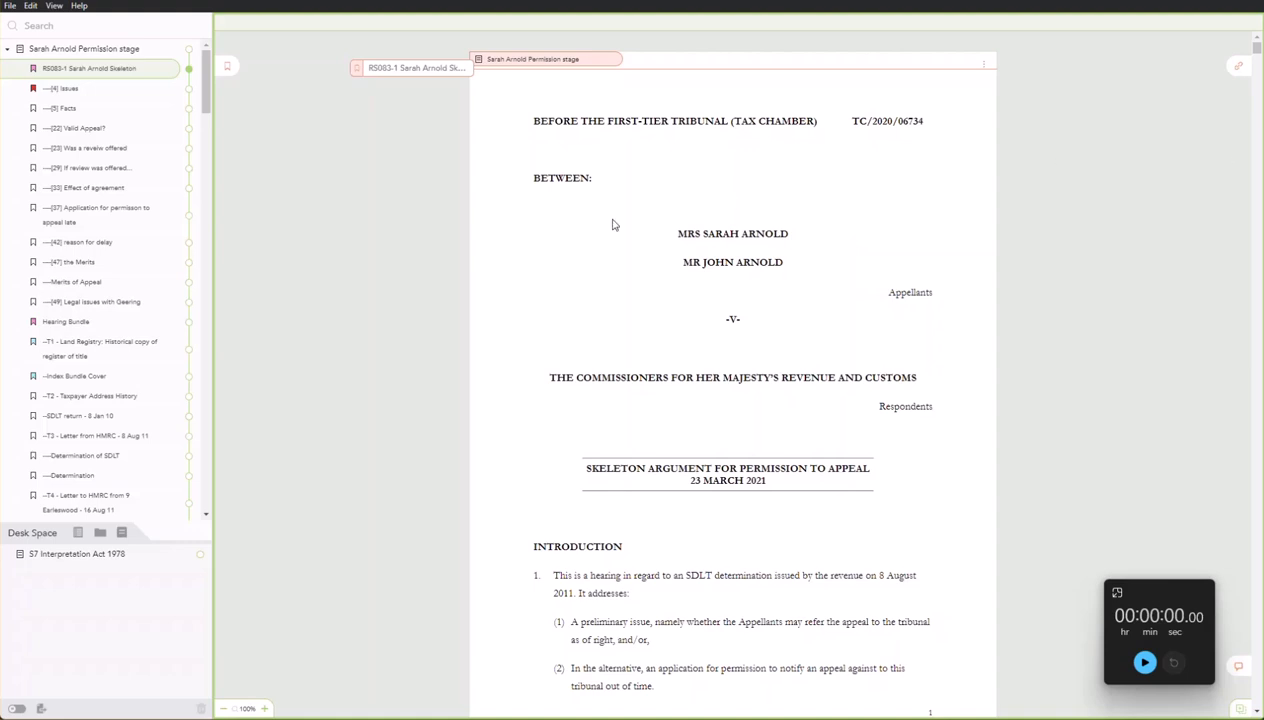
Collapse the Permission stage document and choose Split document by bookmarks for it.
left_click(8, 49)
right_click(50, 53)
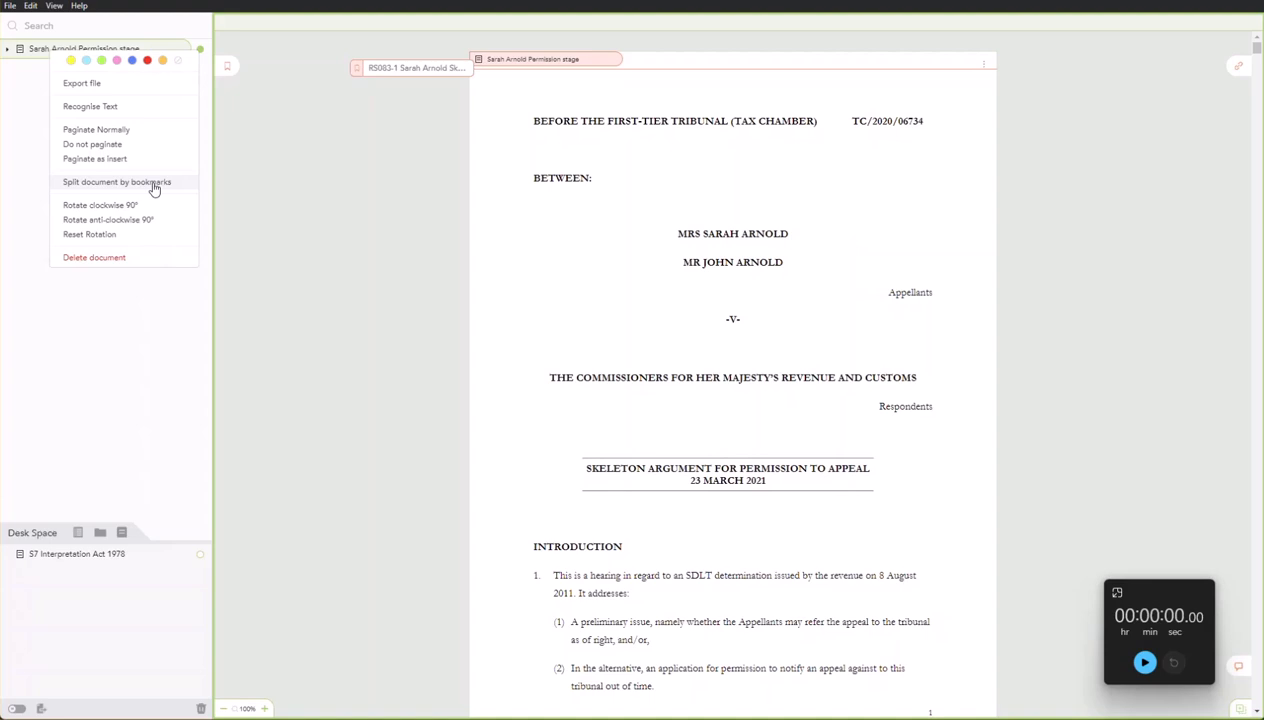
left_click(154, 185)
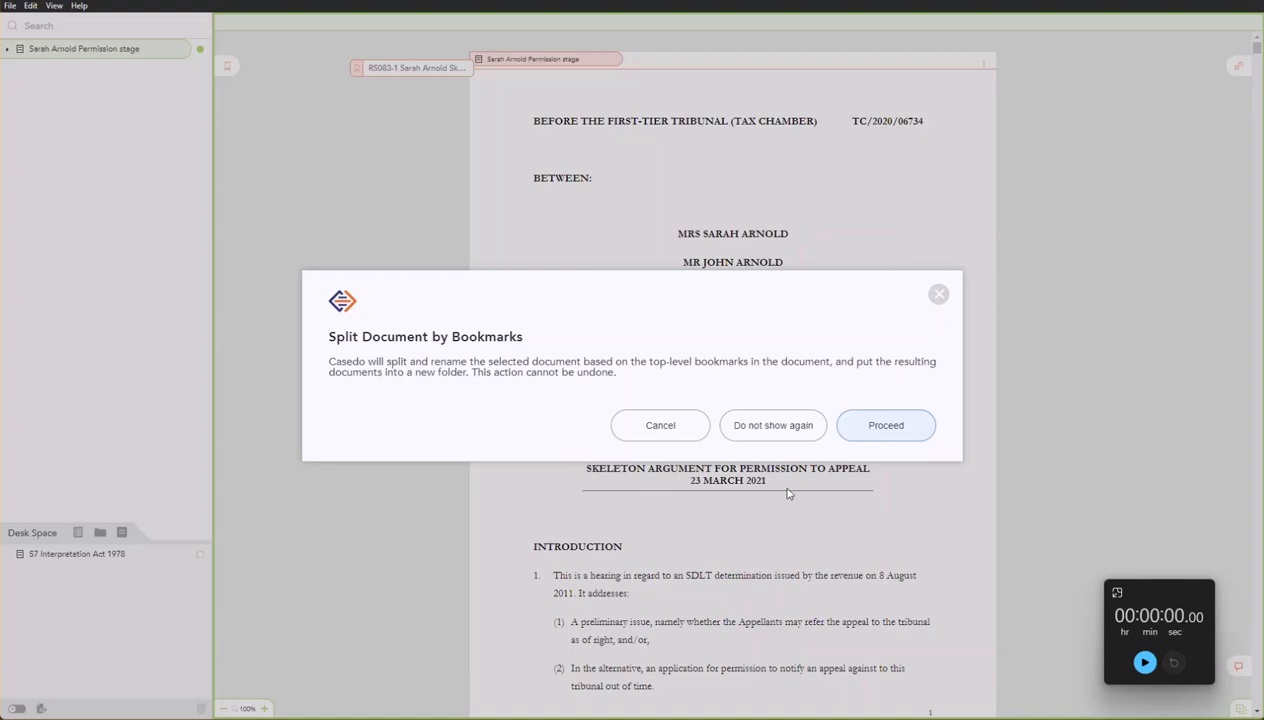
Start the timer and confirm the split, choosing Do not show again.
left_click(1143, 663)
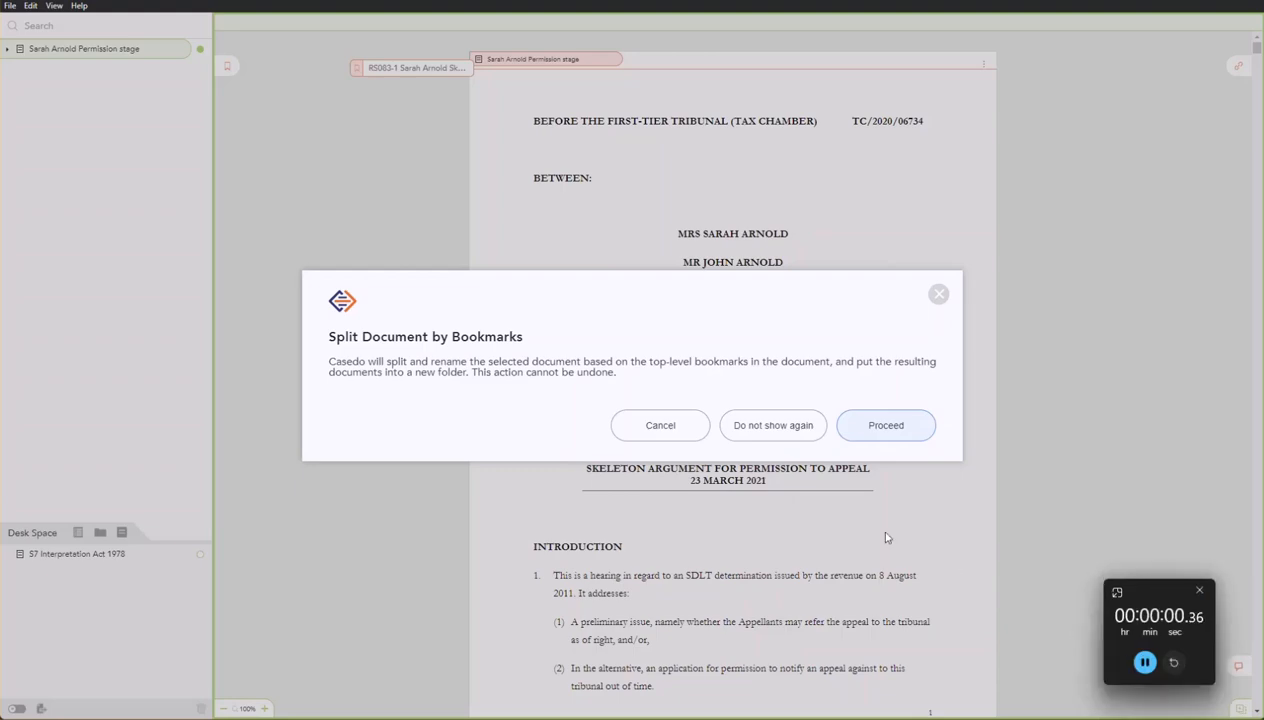
left_click(762, 432)
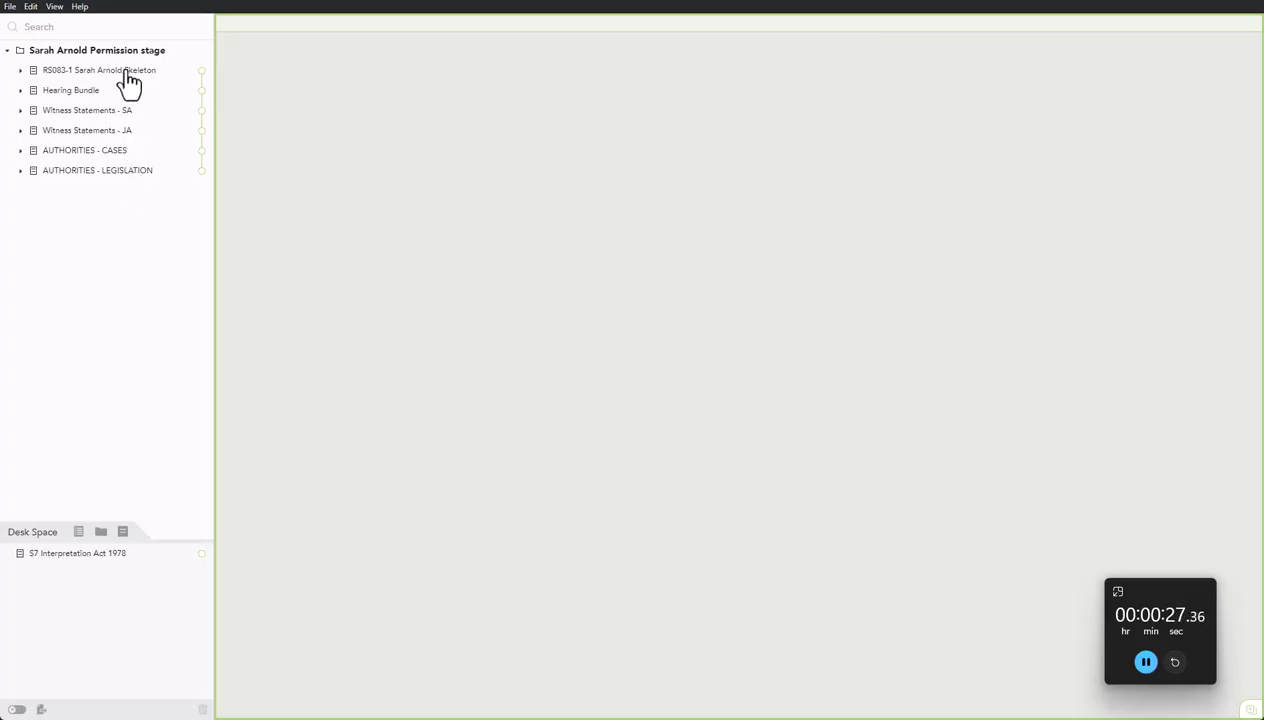
Split all six documents by their bookmarks and stop the timer when finished.
right_click(100, 170)
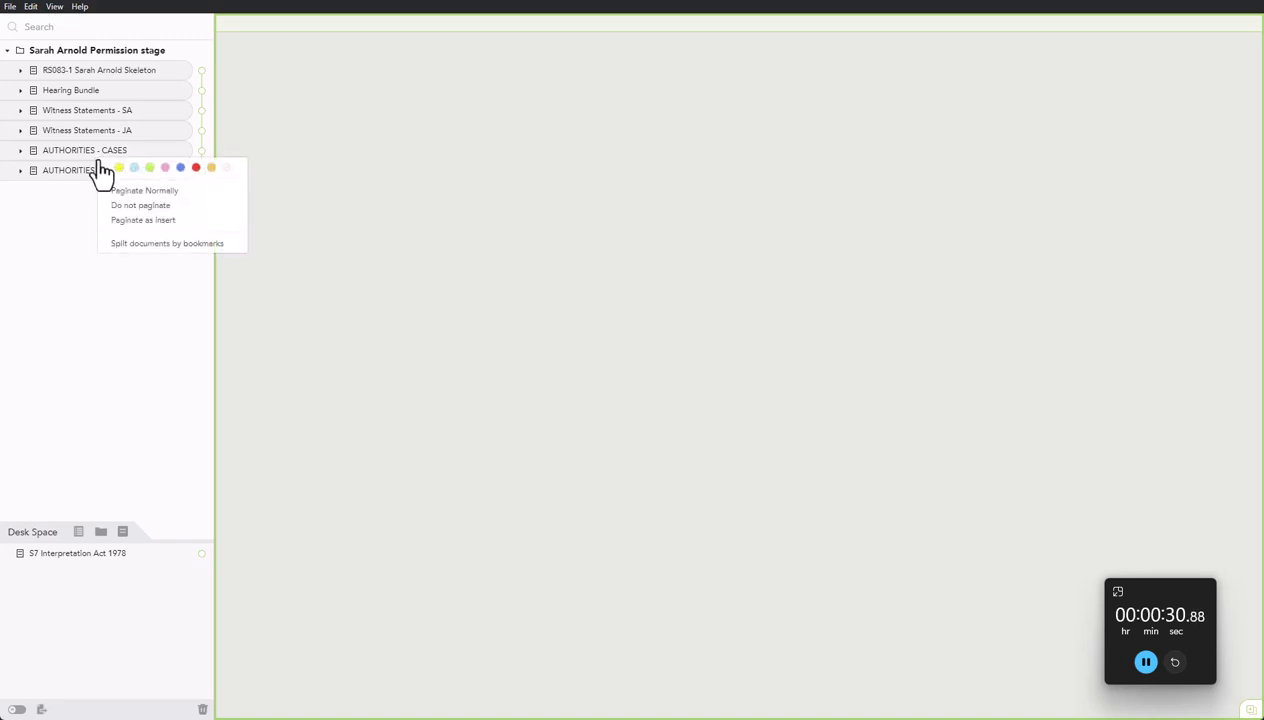
left_click(140, 245)
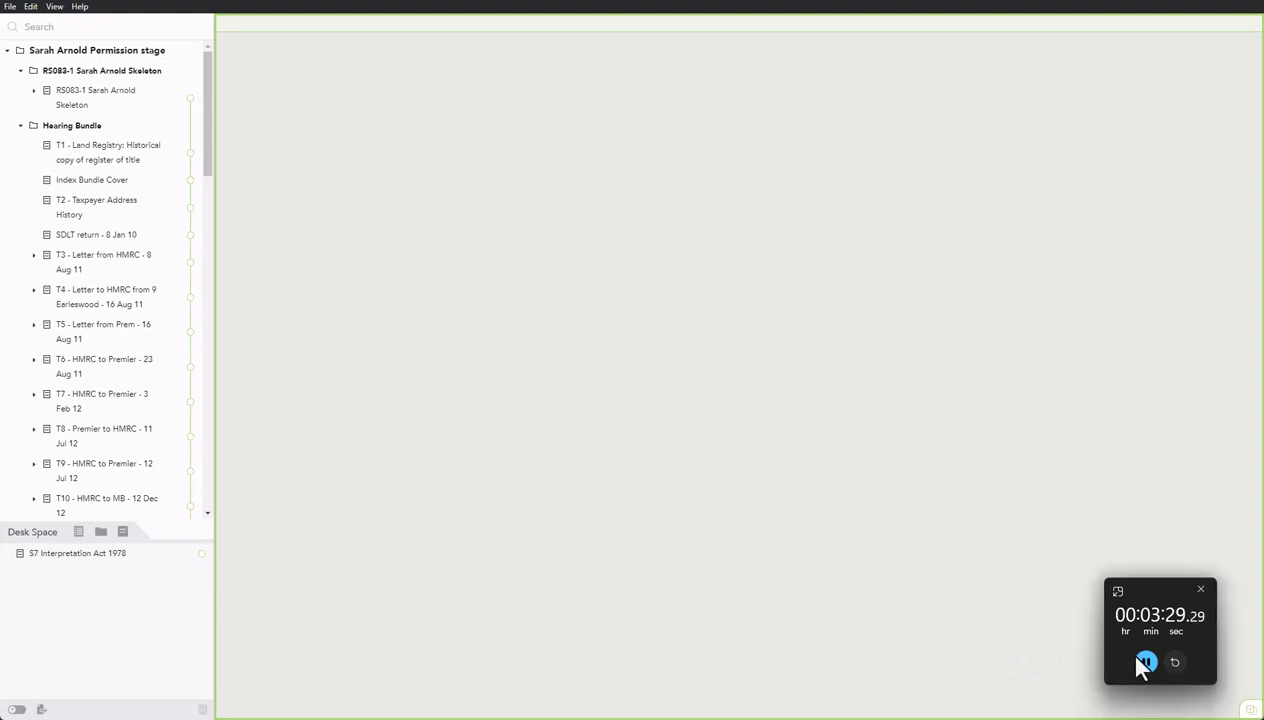
left_click(1145, 662)
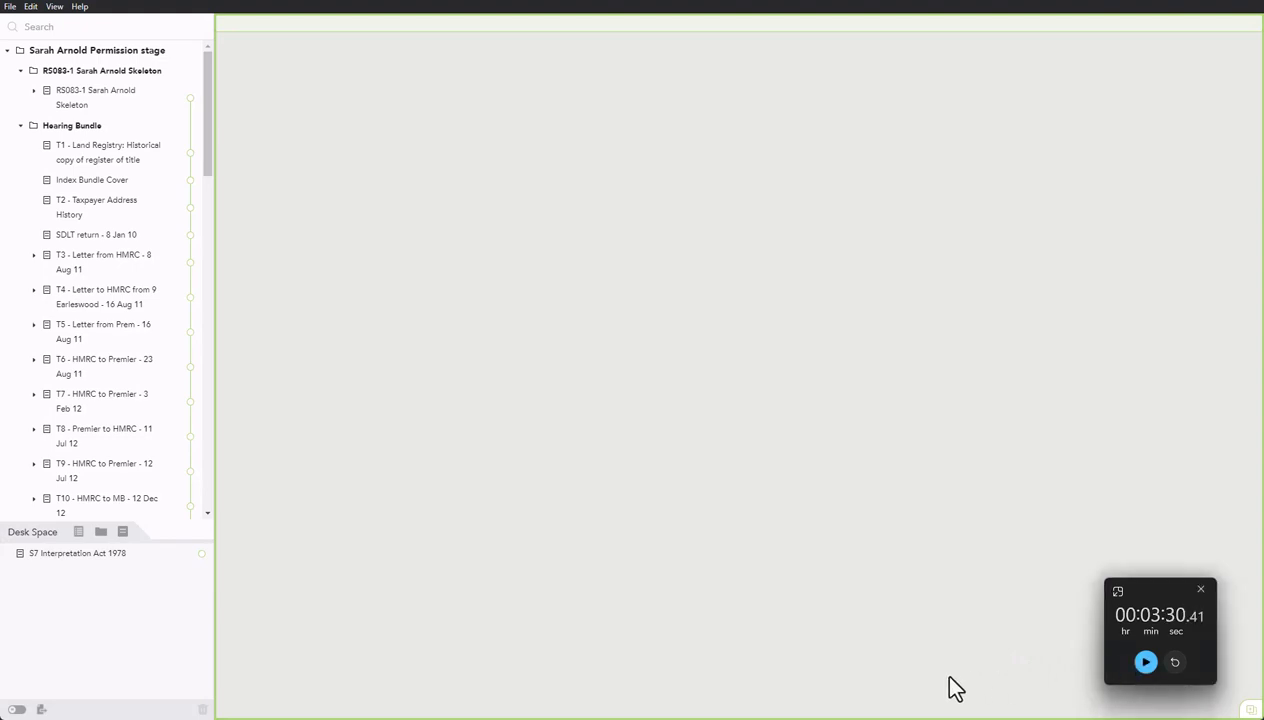
Collapse the Hearing Bundle, RS083-1 Skeleton, Witness Statements and Authorities folders.
left_click(21, 126)
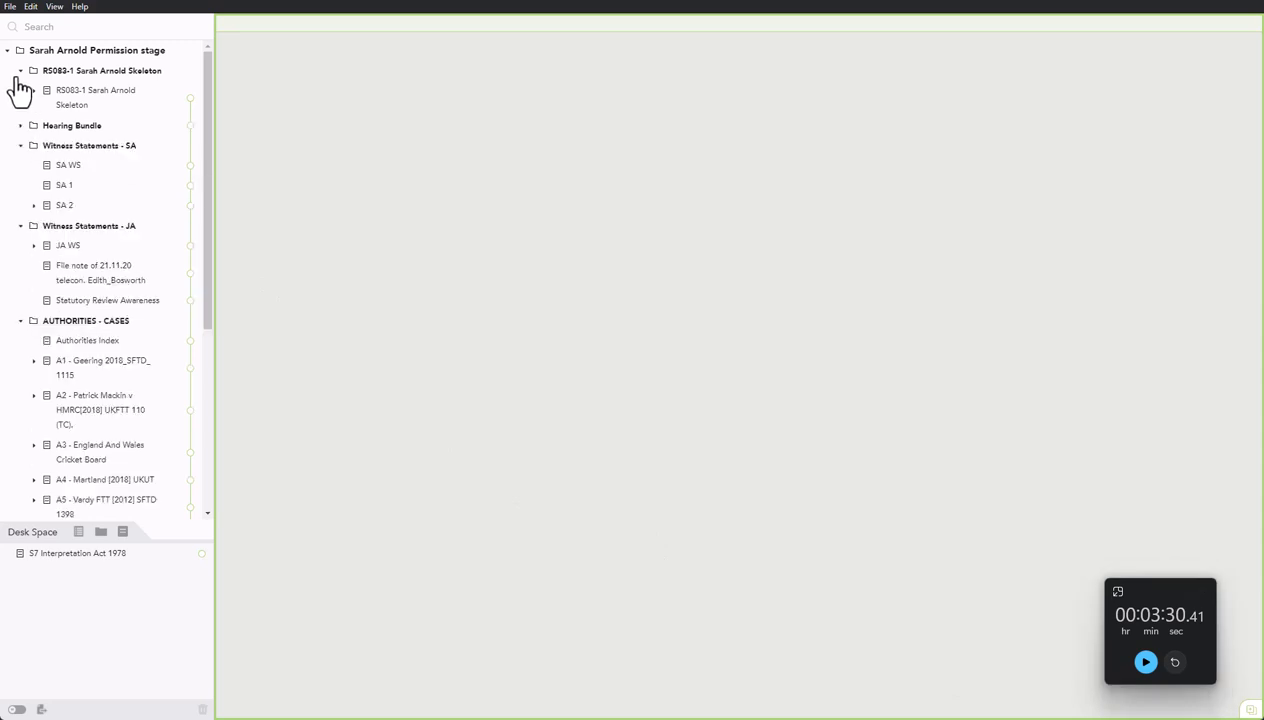
left_click(21, 76)
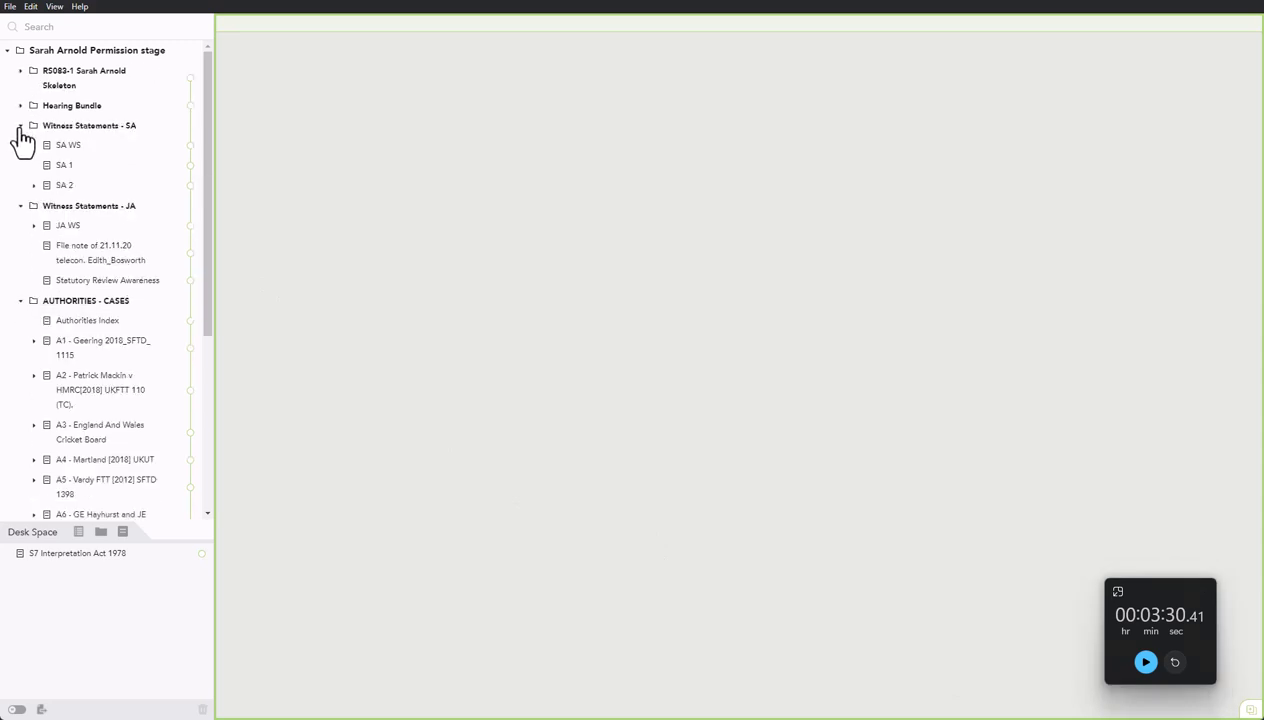
left_click(20, 126)
left_click(20, 146)
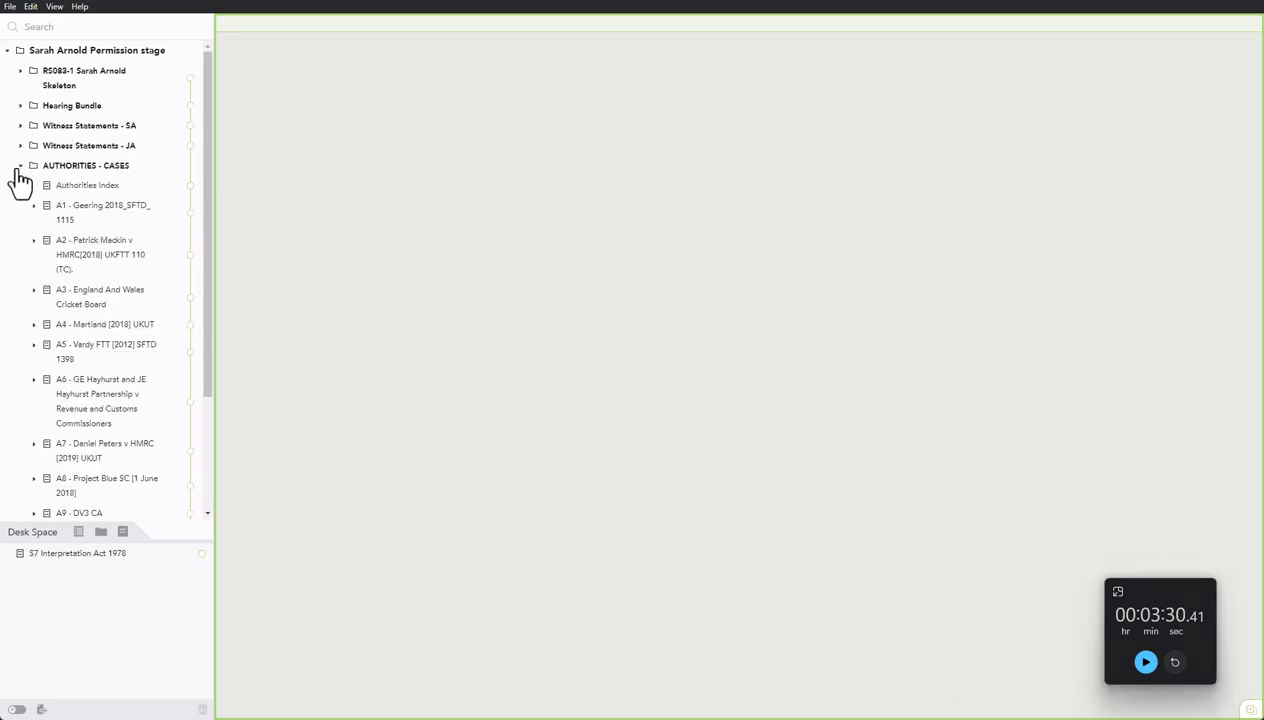
left_click(20, 166)
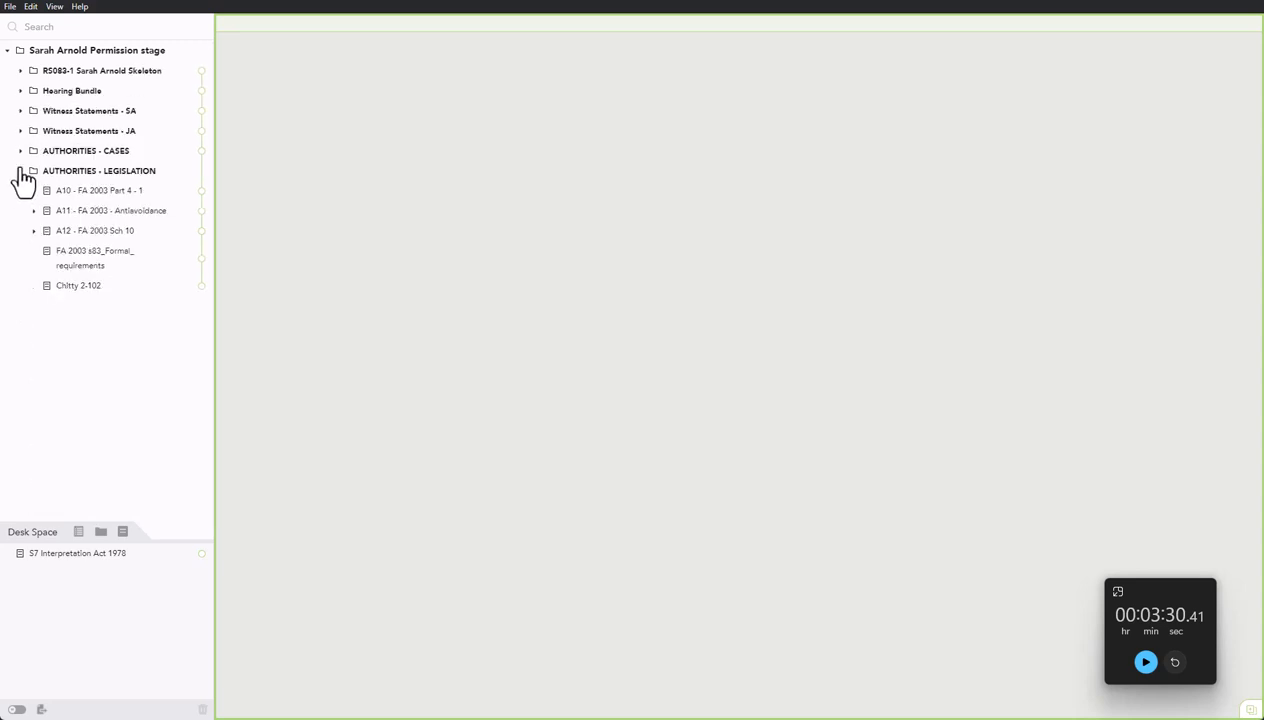
left_click(20, 171)
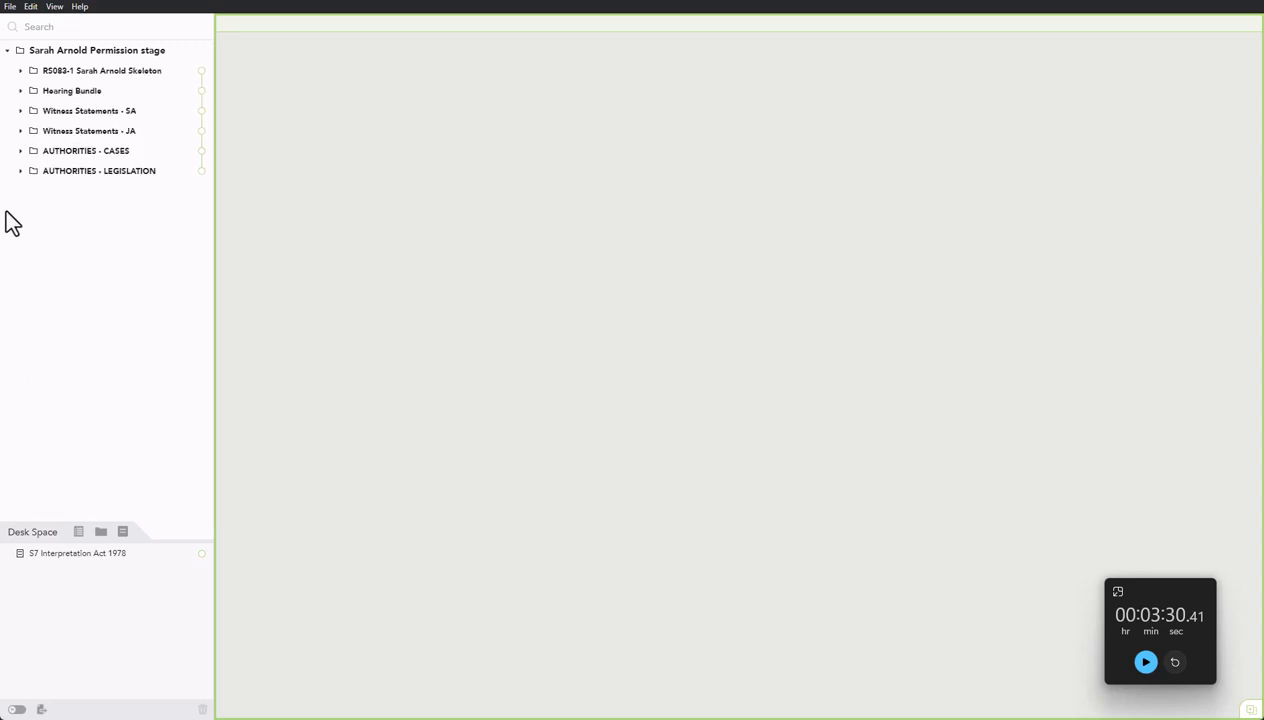
left_click(20, 71)
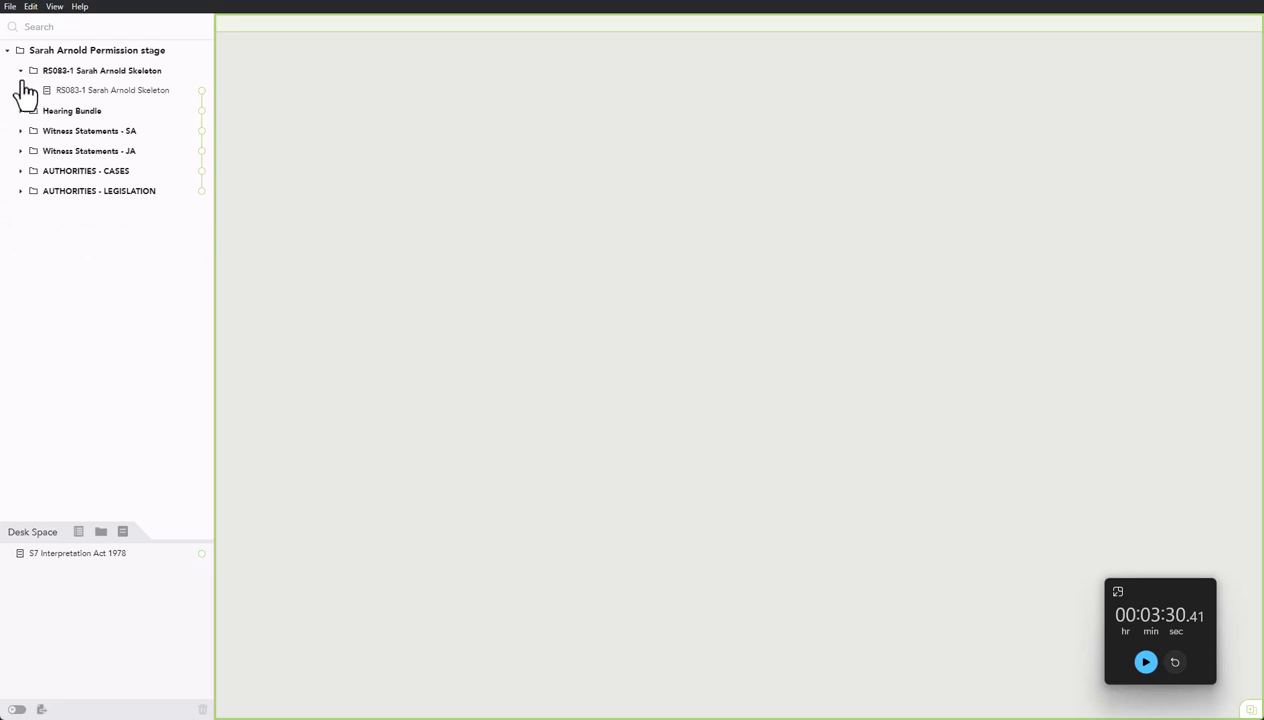
left_click(20, 72)
Move S7 Interpretation Act 1978 from Desk Space into AUTHORITIES - LEGISLATION.
left_click(20, 171)
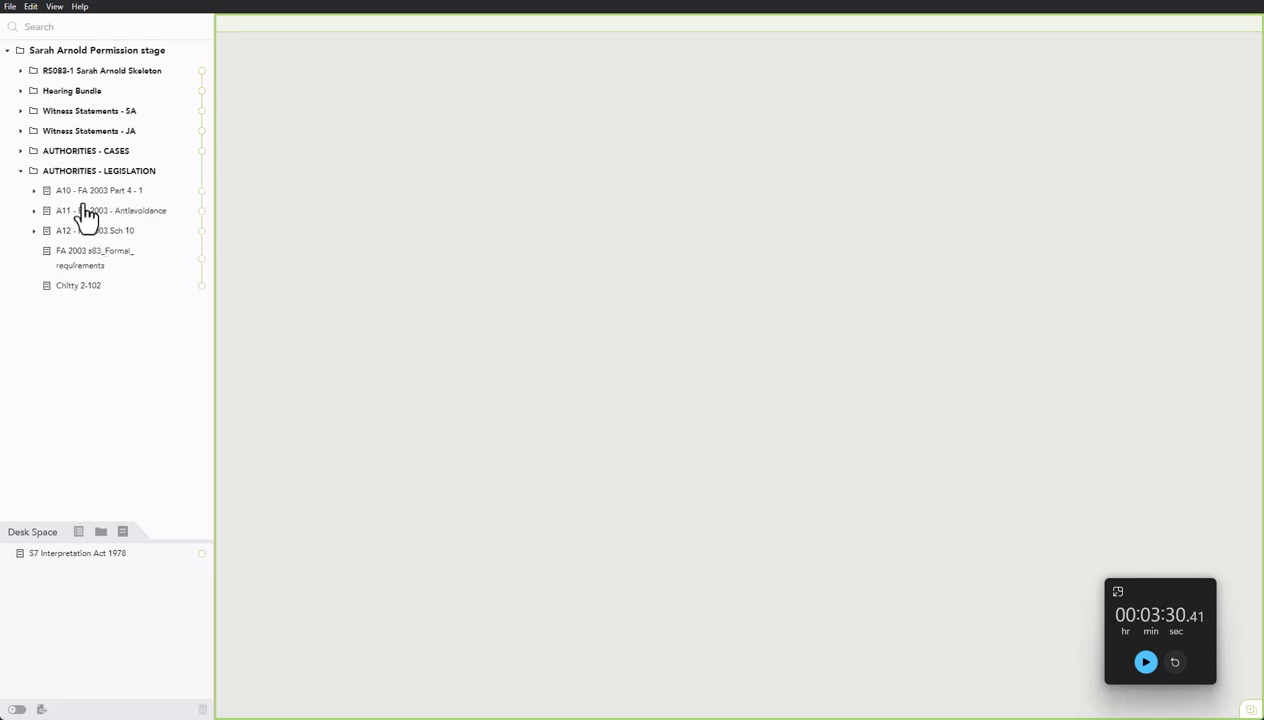
left_click_drag(62, 556, 97, 248)
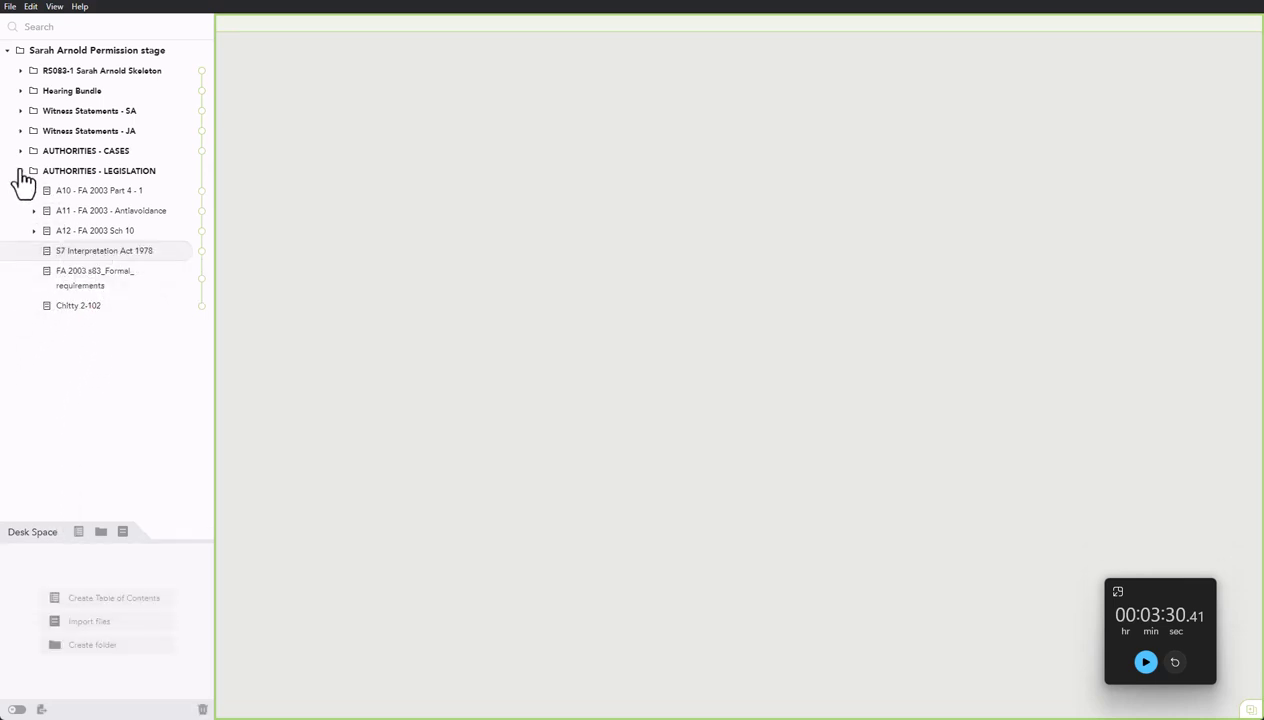
left_click(20, 171)
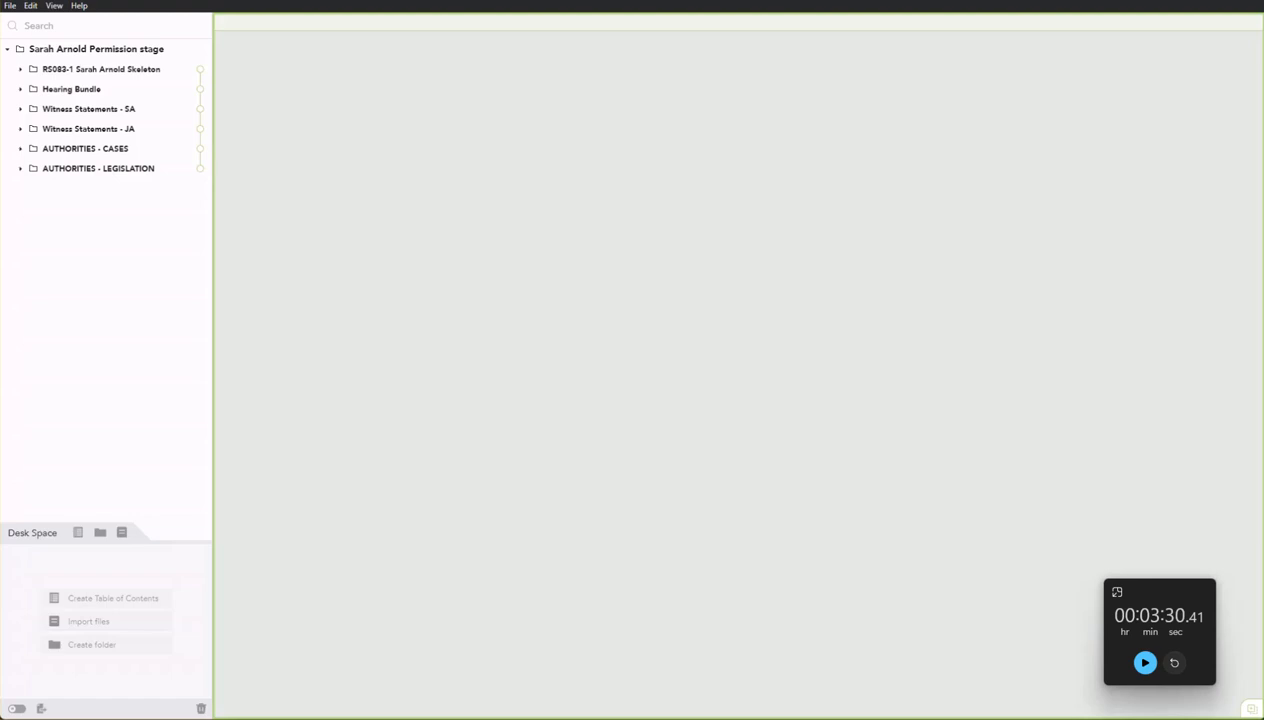
left_click(20, 70)
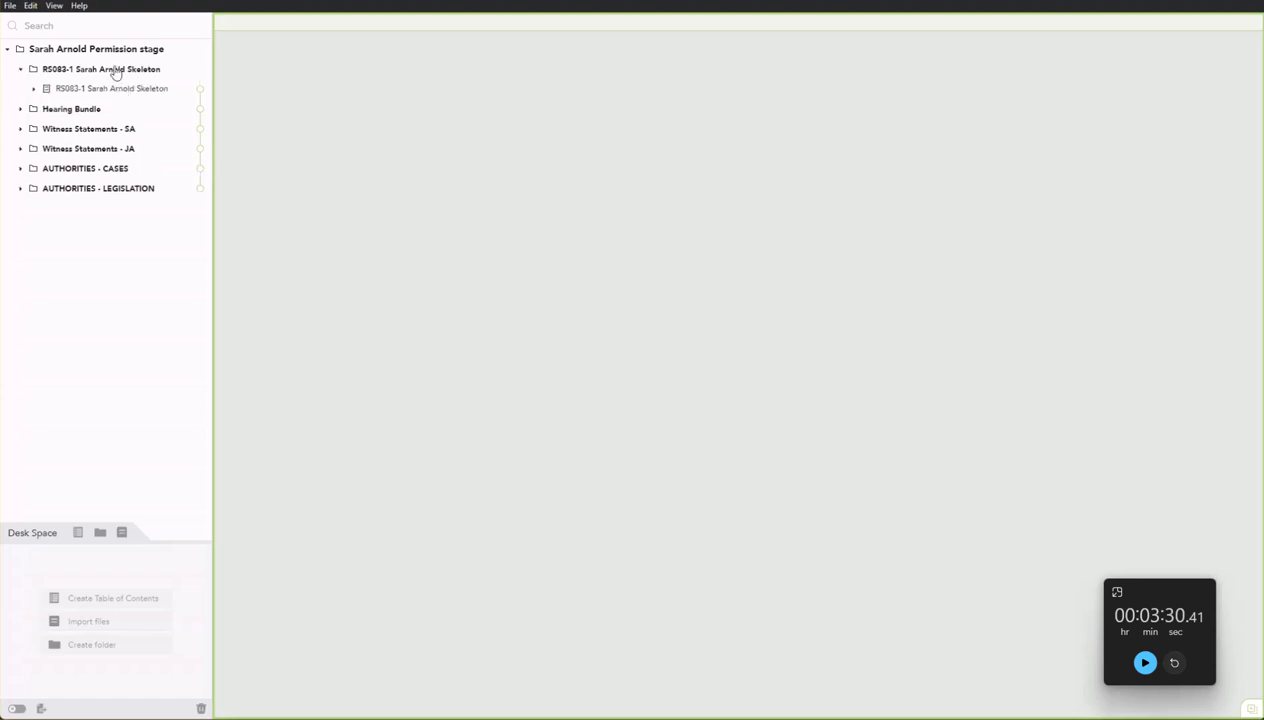
Move the skeleton document to the top level and delete its empty RS083-1 folder.
left_click_drag(115, 88, 124, 51)
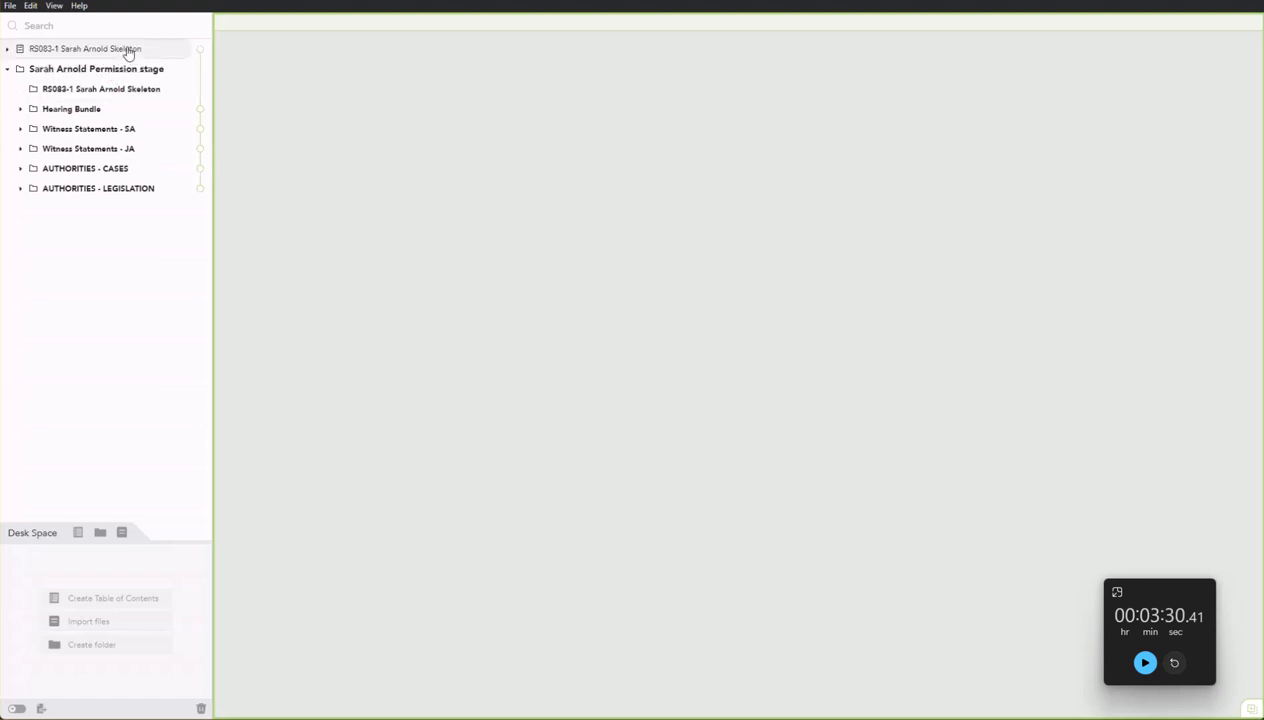
left_click(201, 709)
left_click(1131, 391)
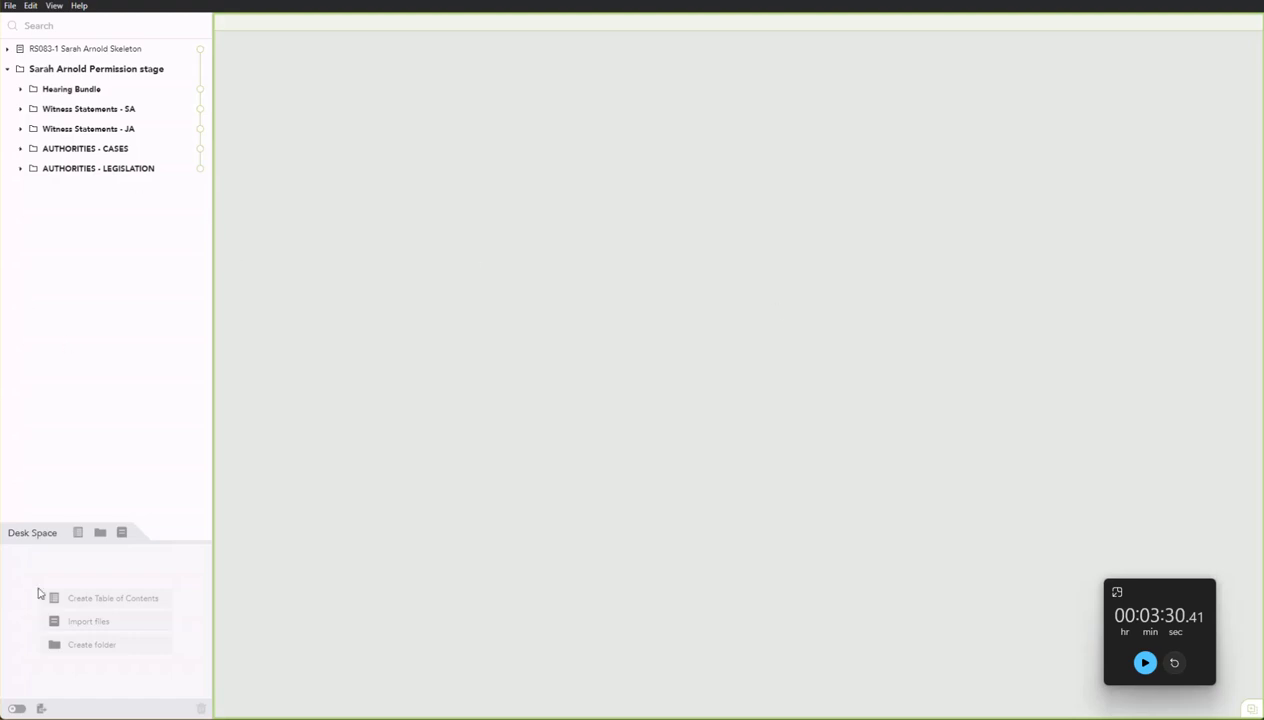
Create a Witness Statements folder holding the SA and JA statements; make Hearing Bundle top-level.
left_click(100, 533)
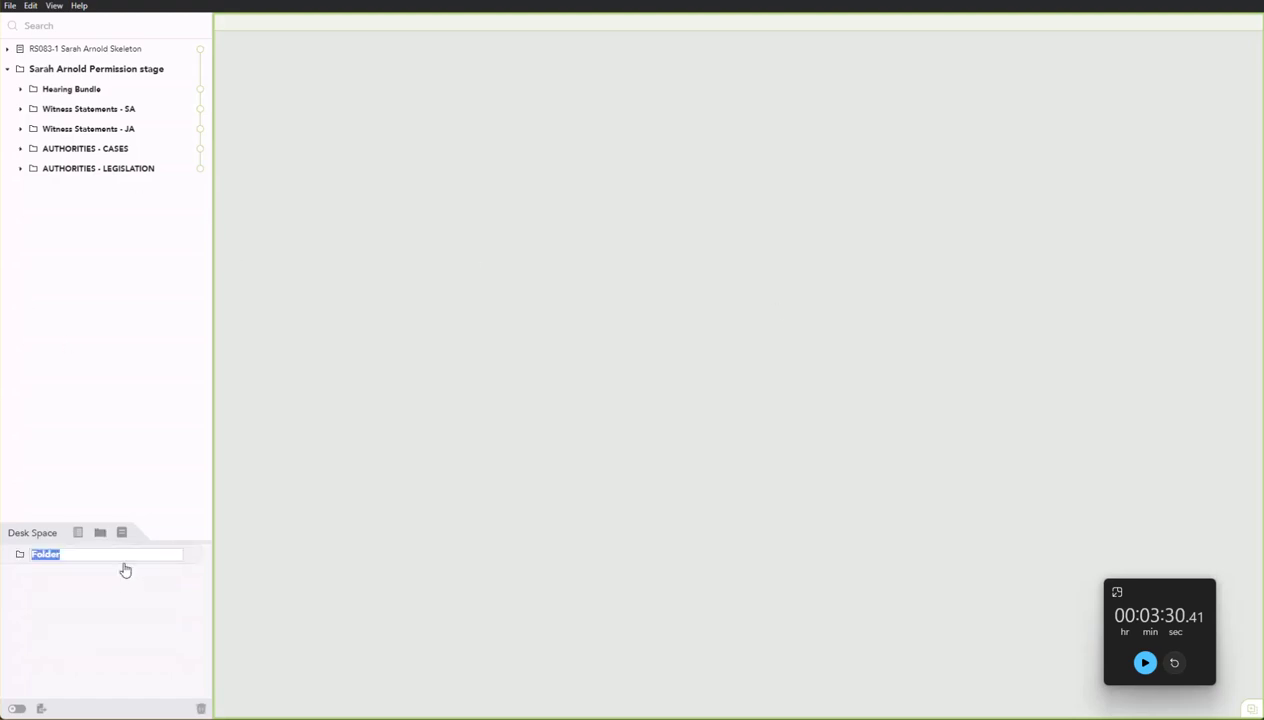
type("Witness Statements")
left_click_drag(20, 556, 30, 60)
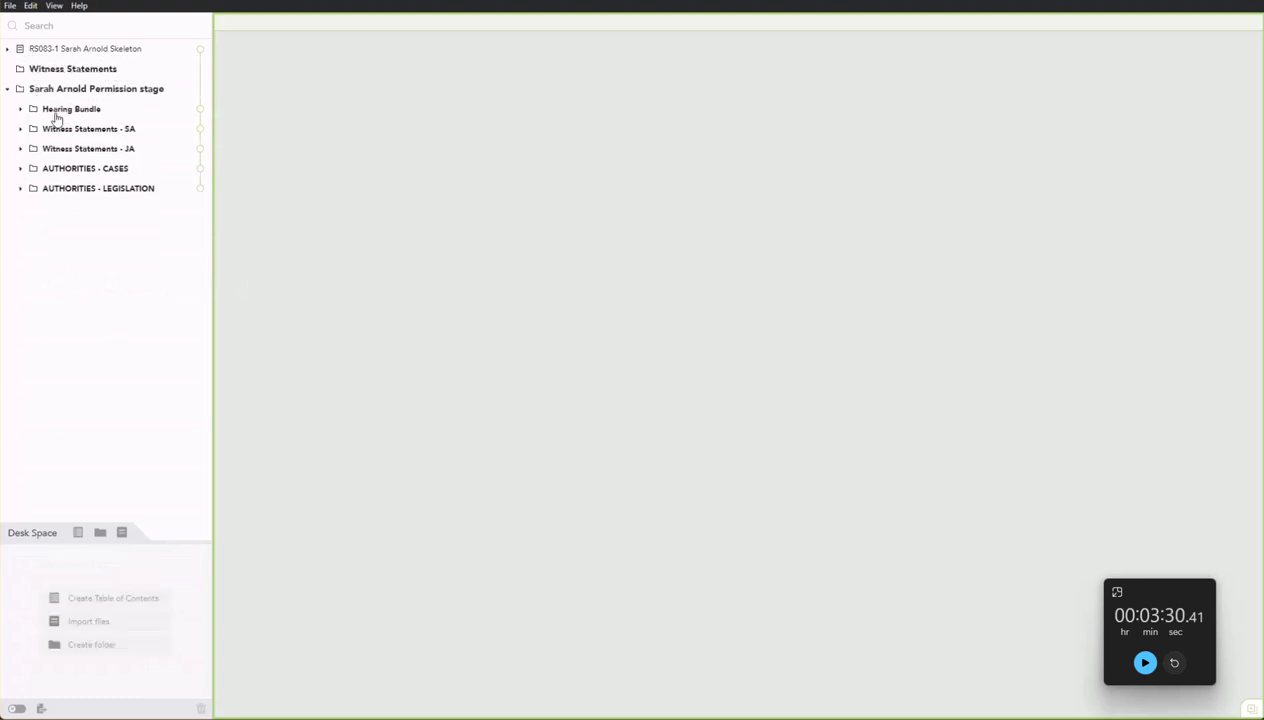
left_click_drag(50, 129, 92, 88)
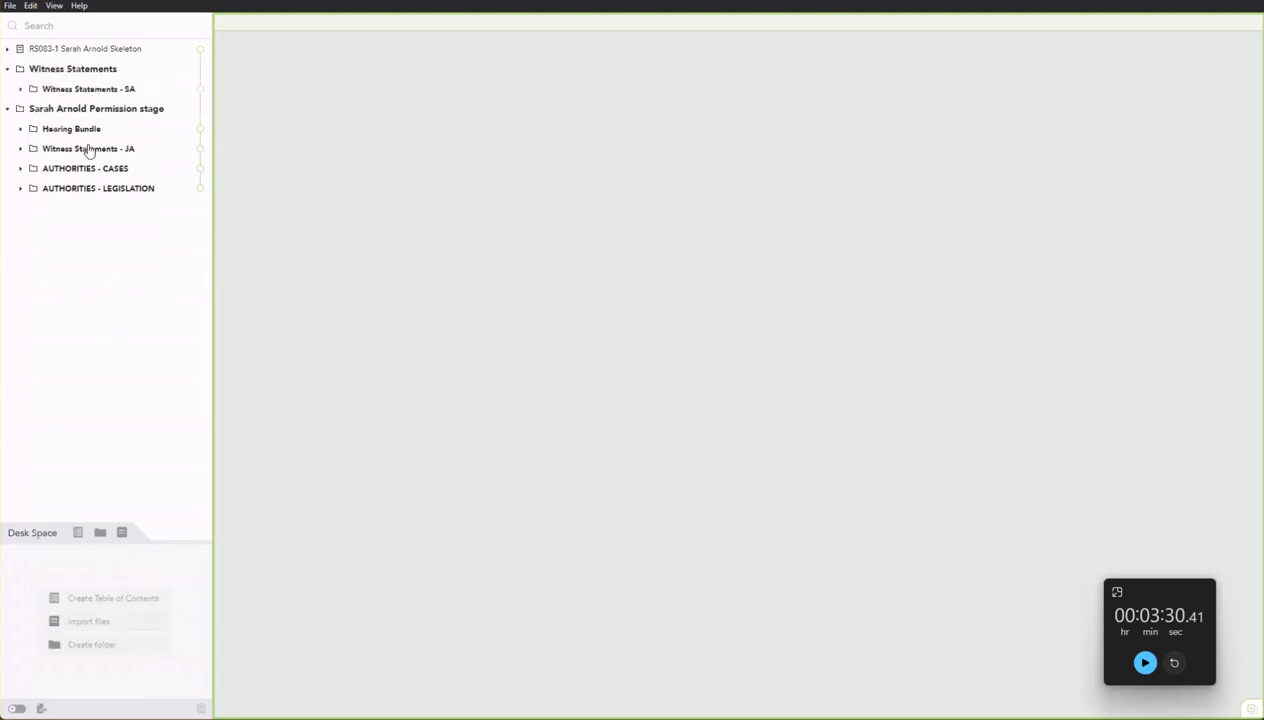
left_click_drag(87, 149, 99, 105)
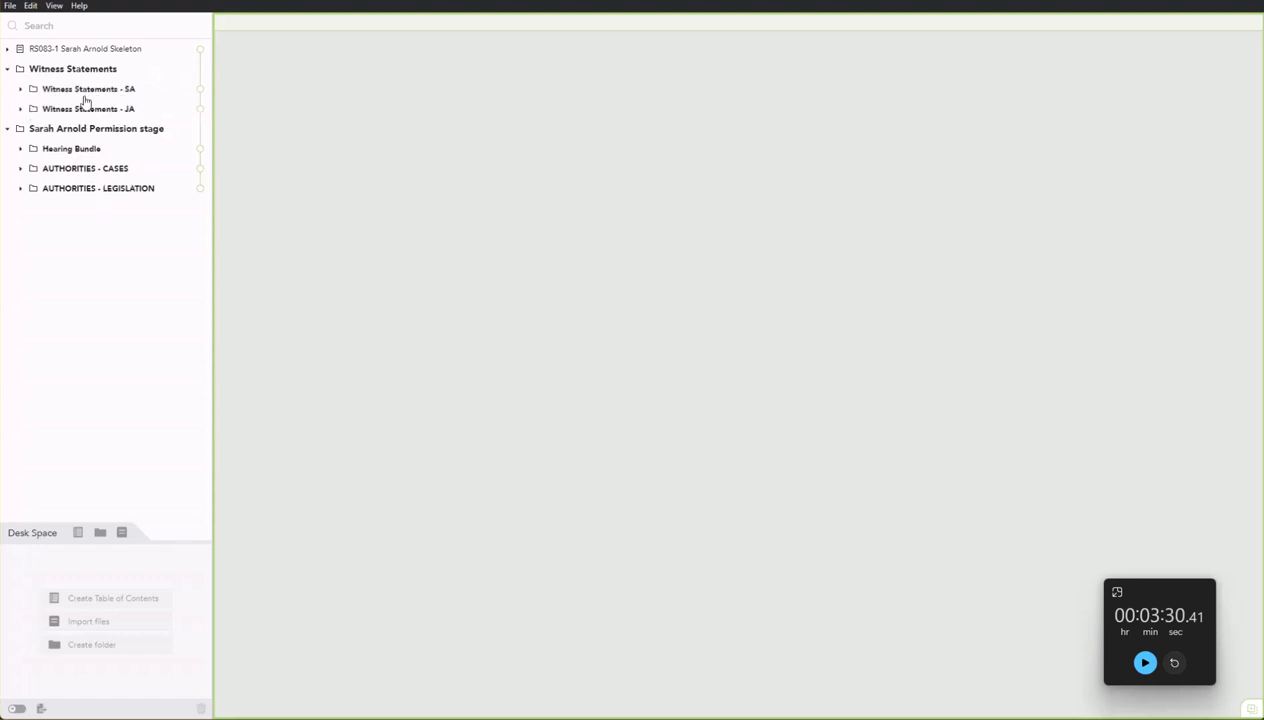
left_click_drag(71, 148, 90, 68)
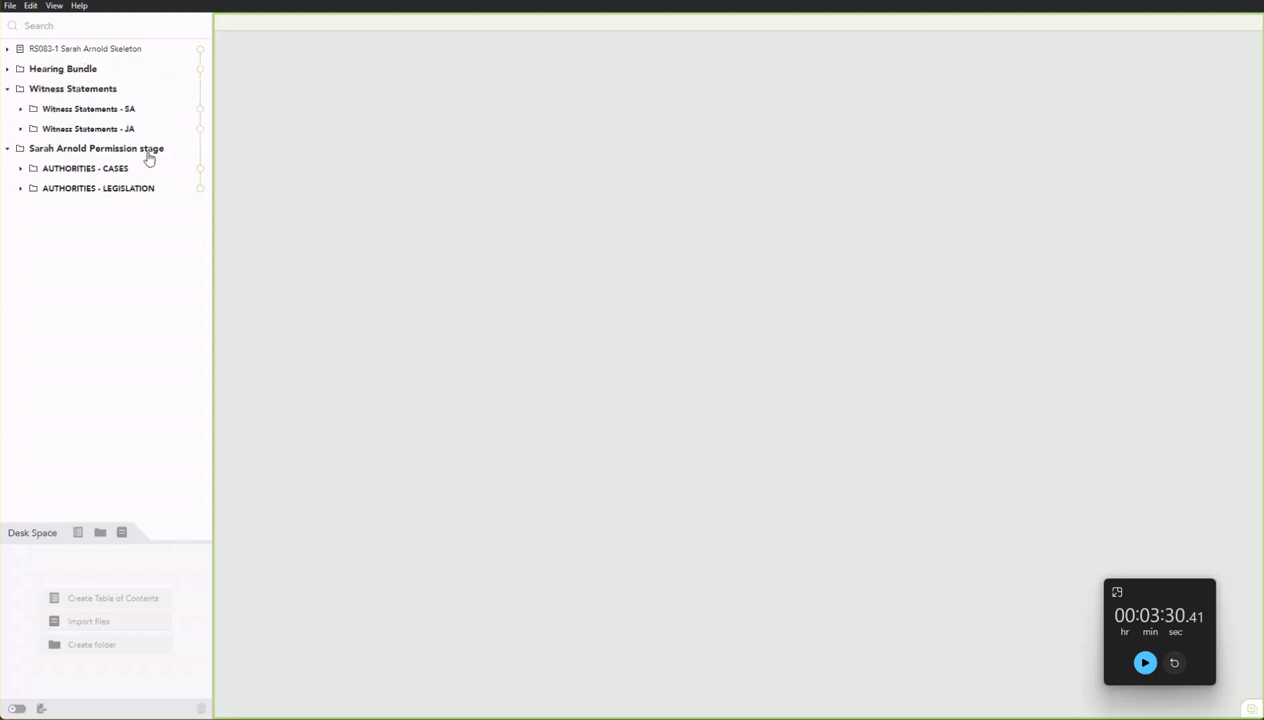
left_click(100, 533)
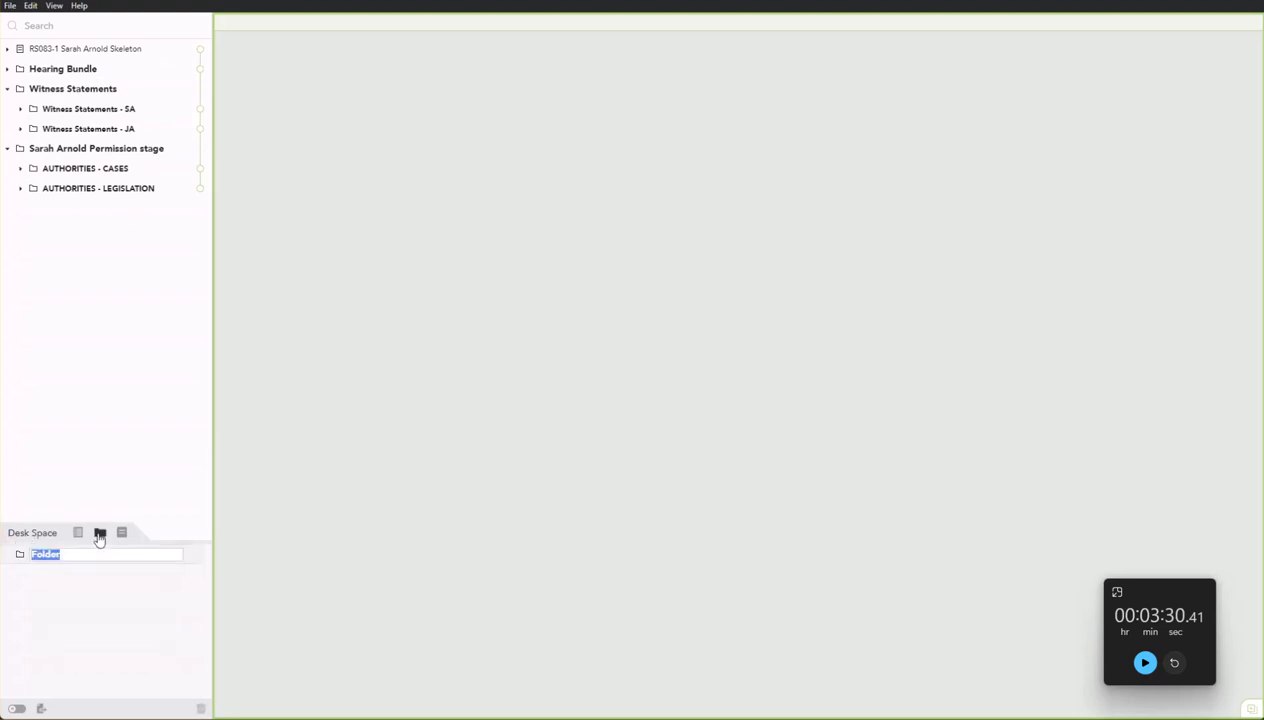
Add an Authorities folder holding AUTHORITIES - CASES and LEGISLATION, with Hearing Bundle at the top.
type("Authorities")
left_click_drag(37, 556, 41, 82)
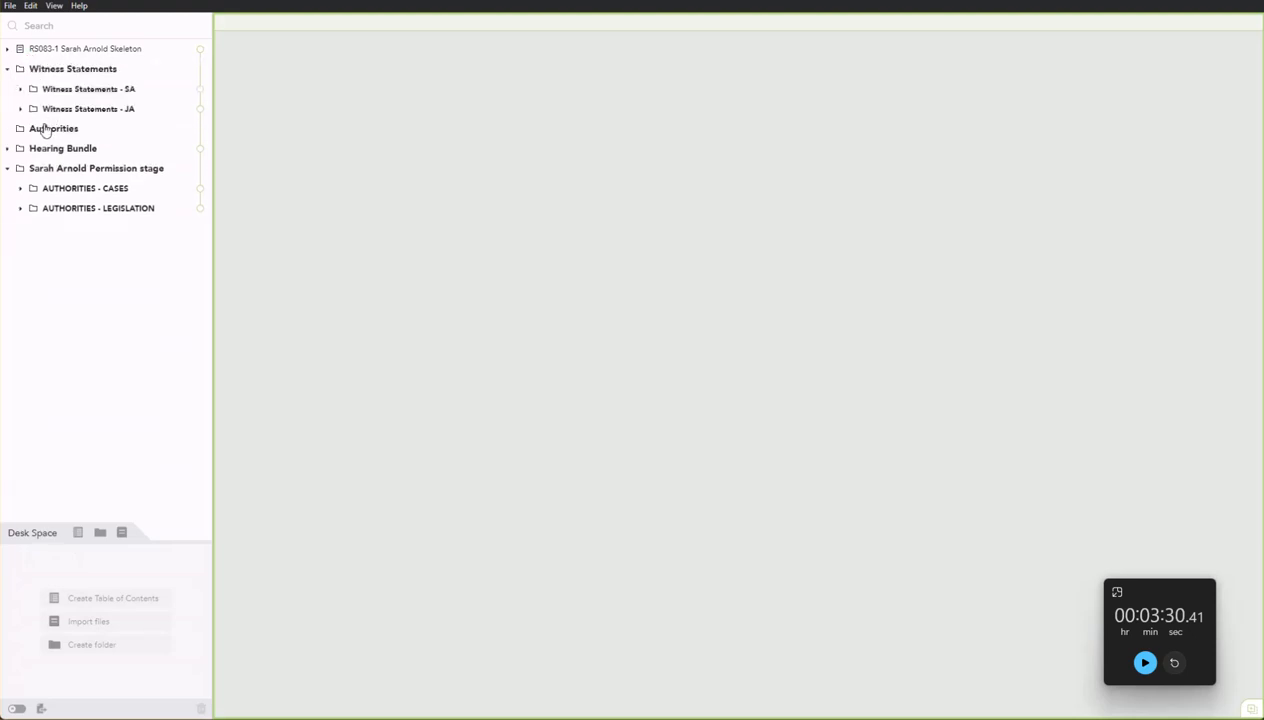
left_click_drag(46, 155, 42, 74)
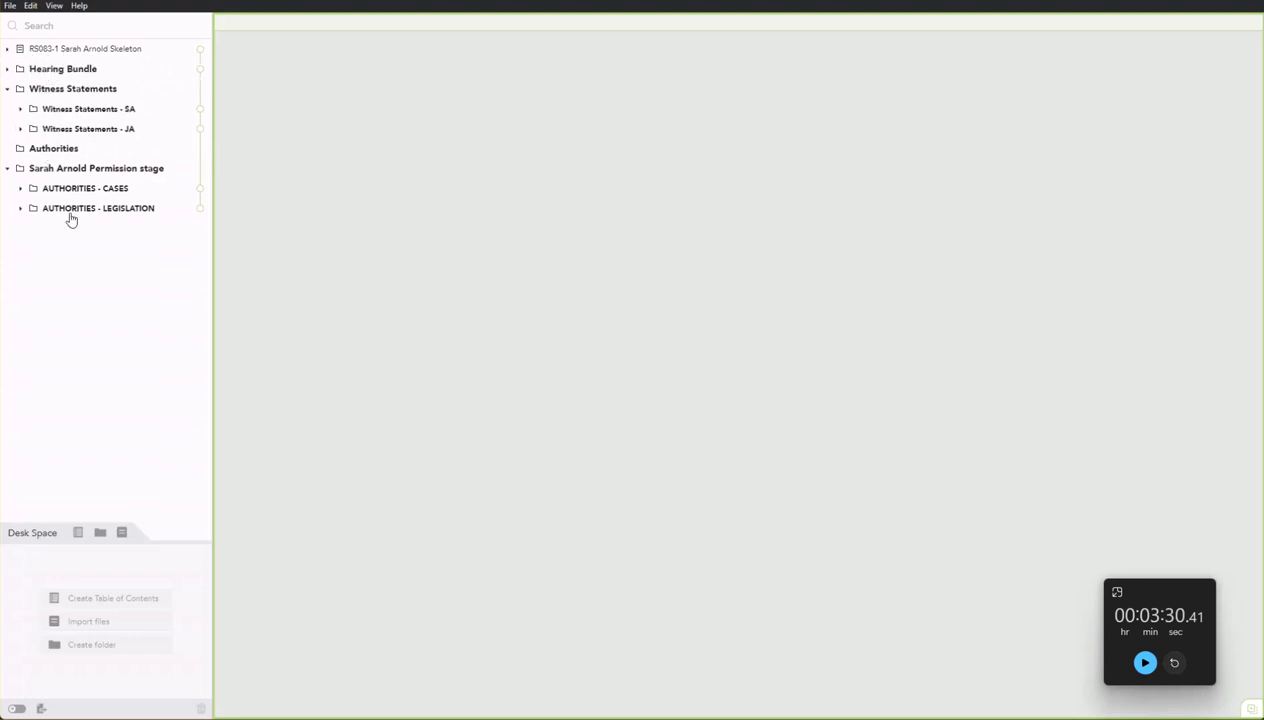
left_click_drag(70, 170, 73, 167)
left_click_drag(73, 212, 79, 167)
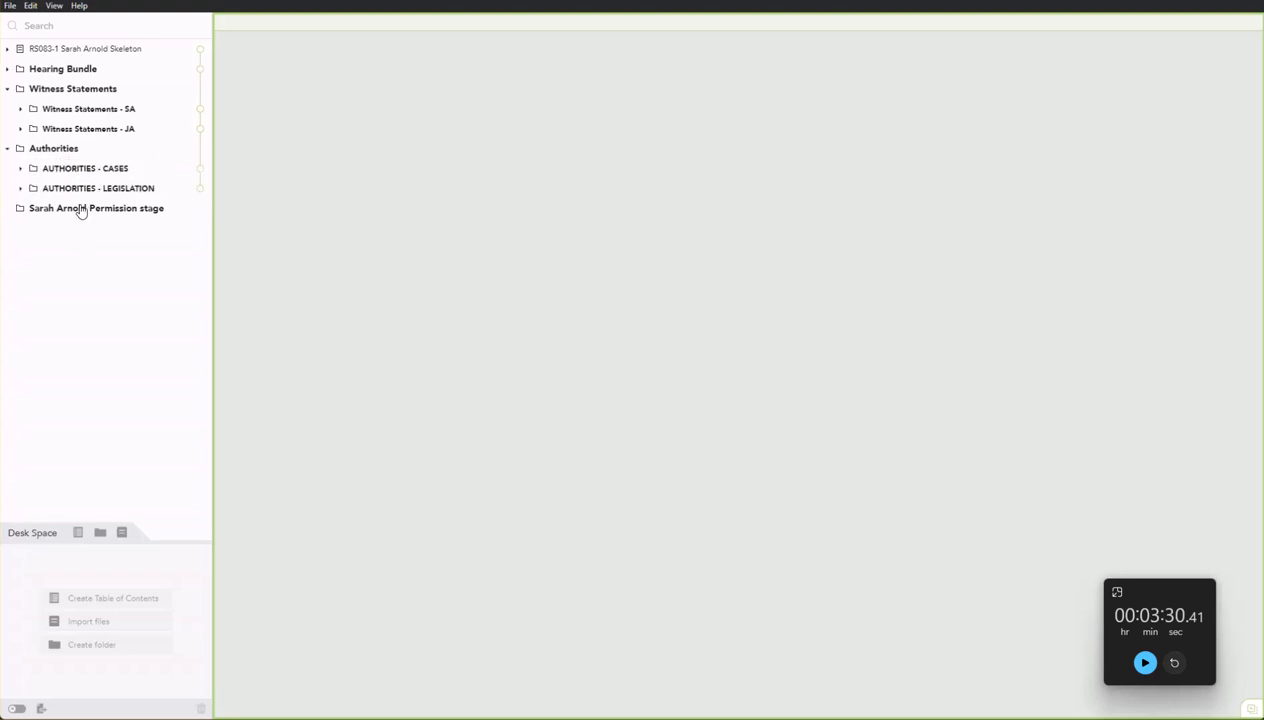
Delete the empty permission-stage folder and open the skeleton argument document.
left_click(79, 212)
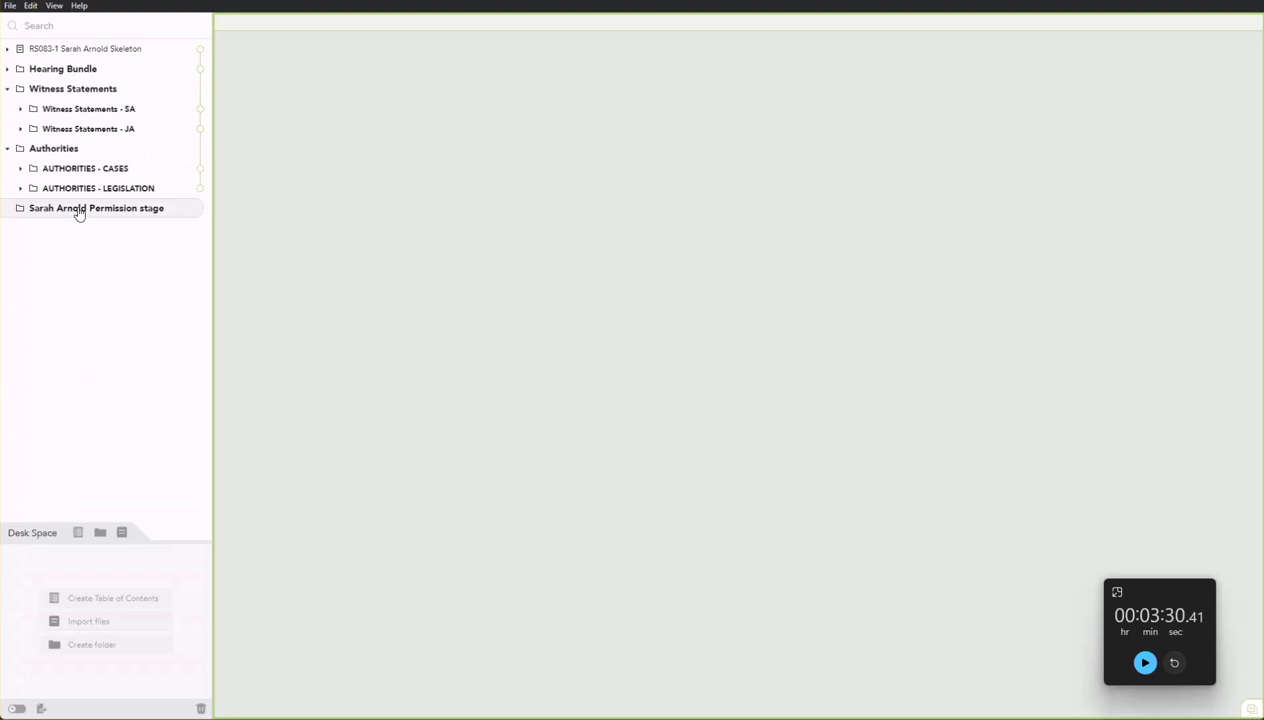
left_click(200, 708)
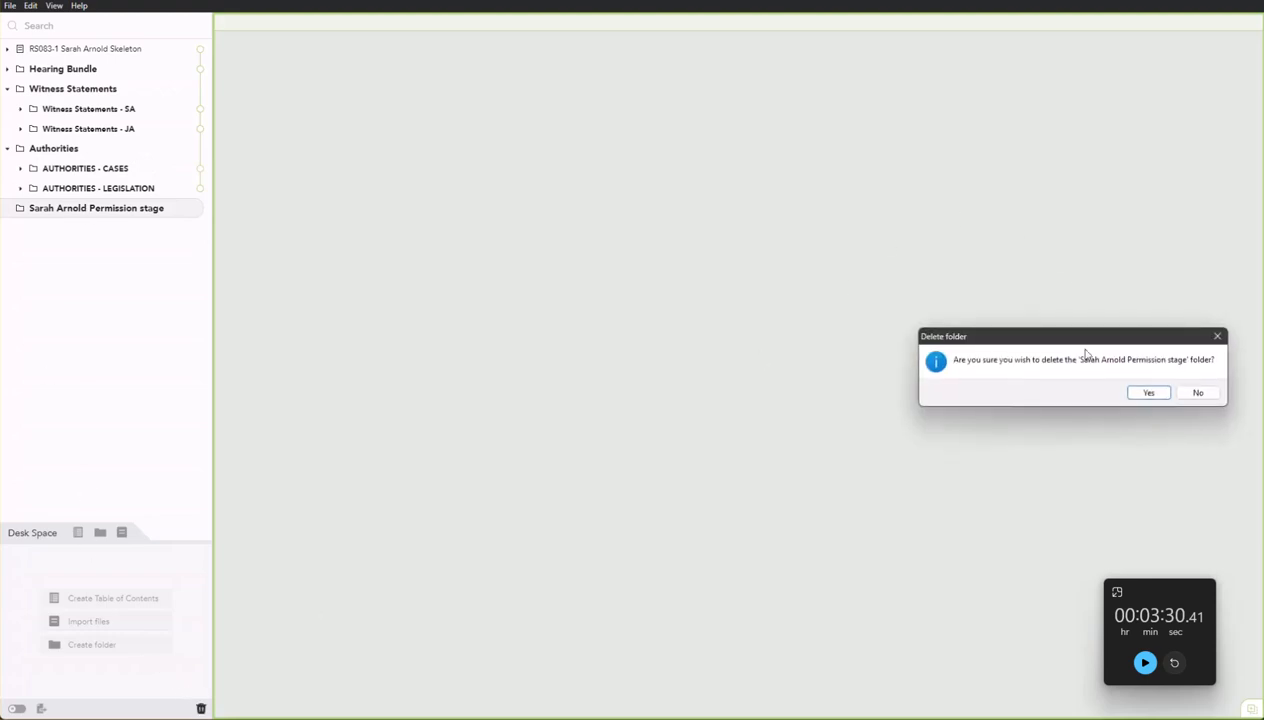
left_click(1160, 393)
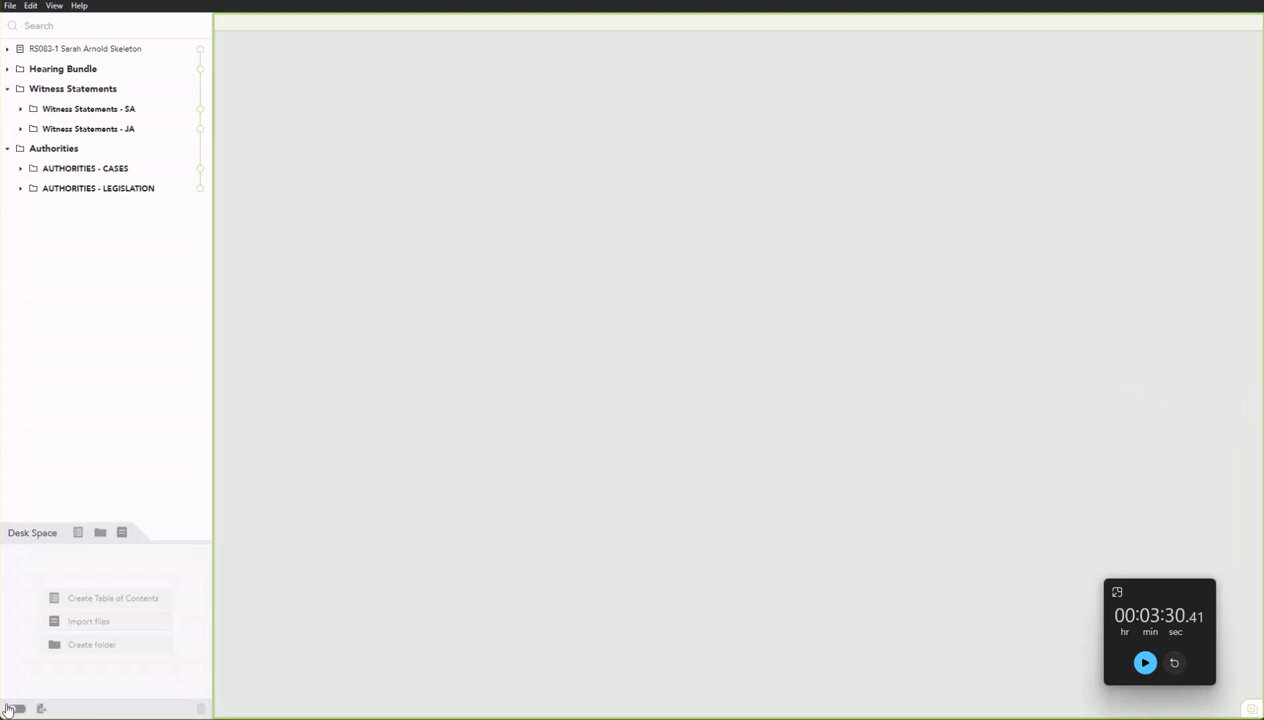
left_click(200, 52)
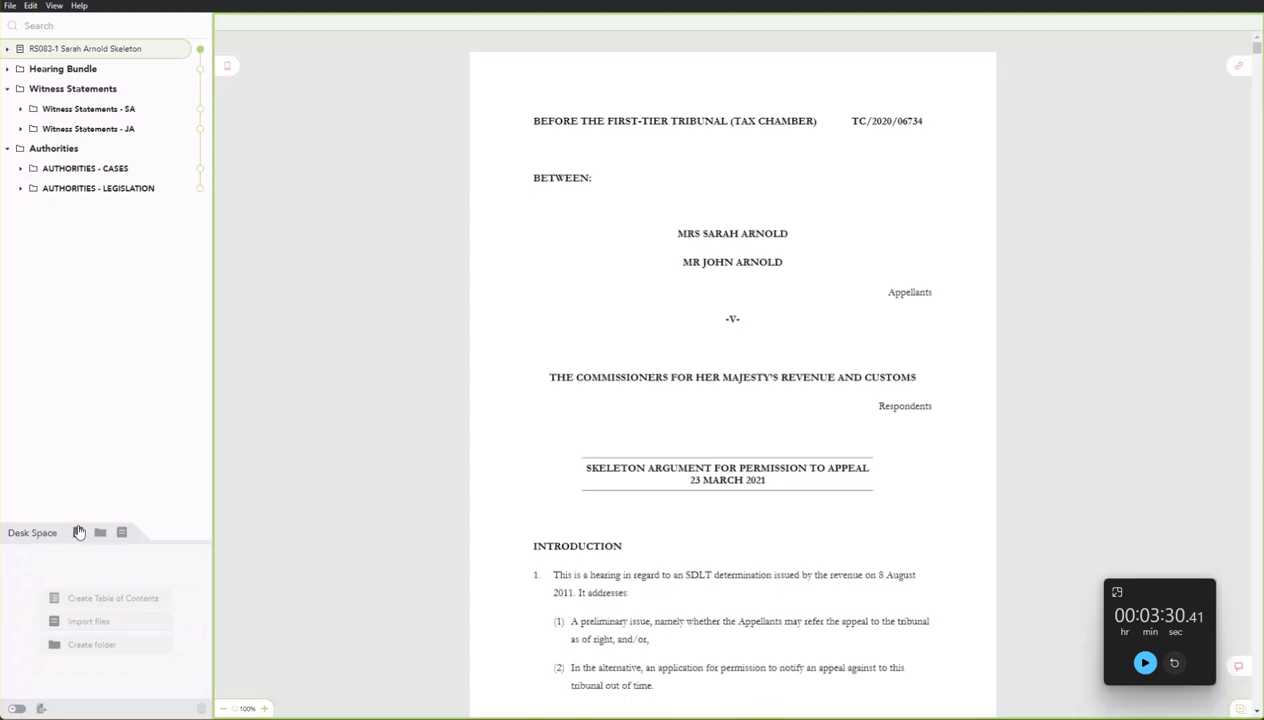
Turn pagination on and change the pagination type to lettered sections A, B and C.
left_click(16, 709)
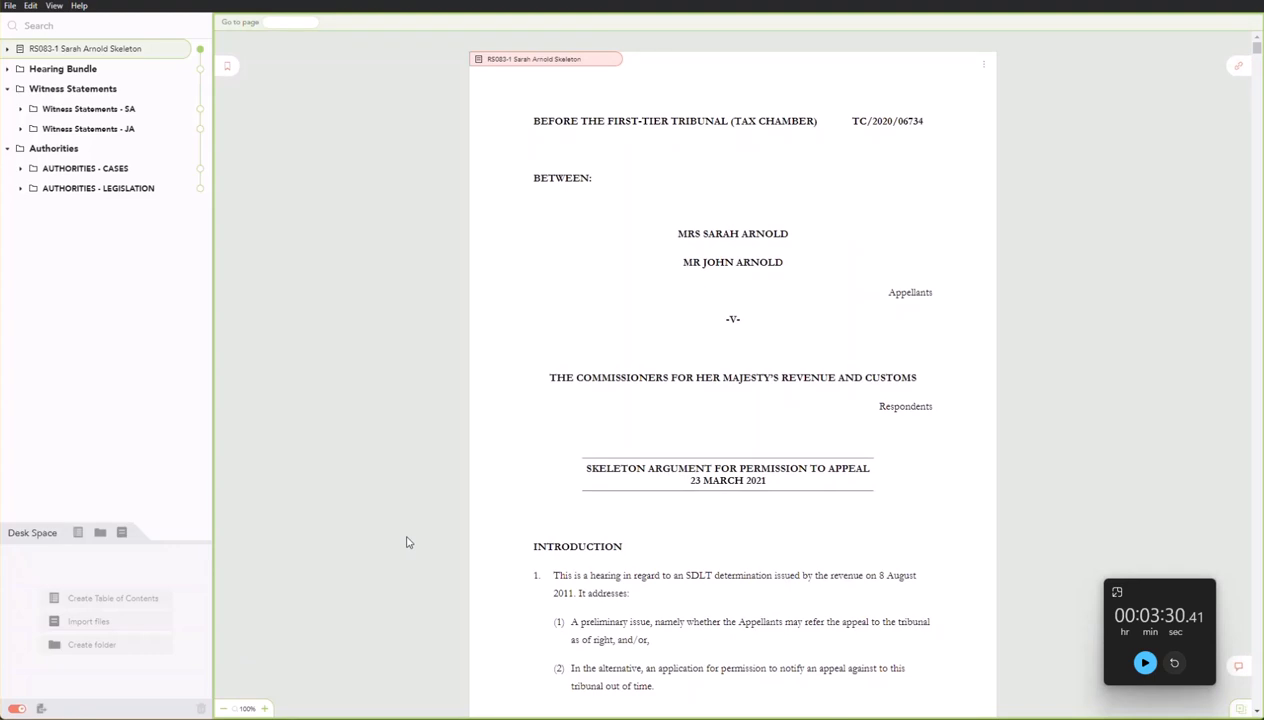
left_click(54, 6)
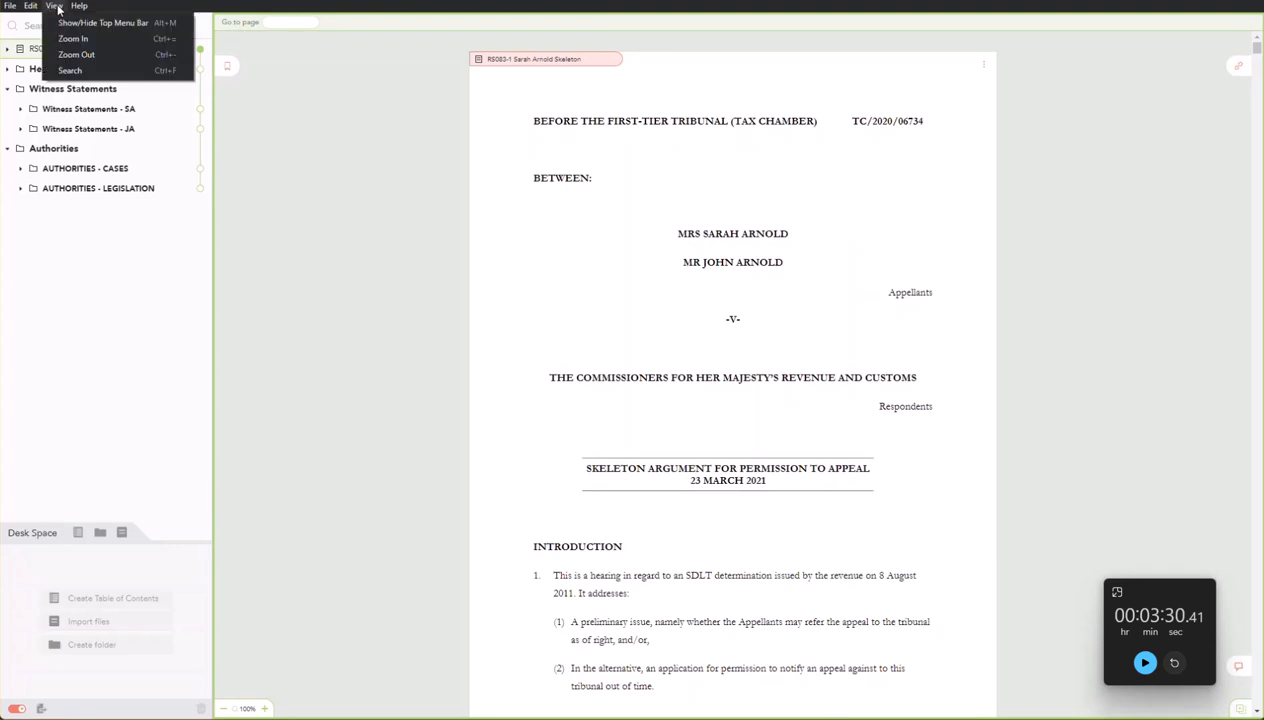
mouse_move(33, 8)
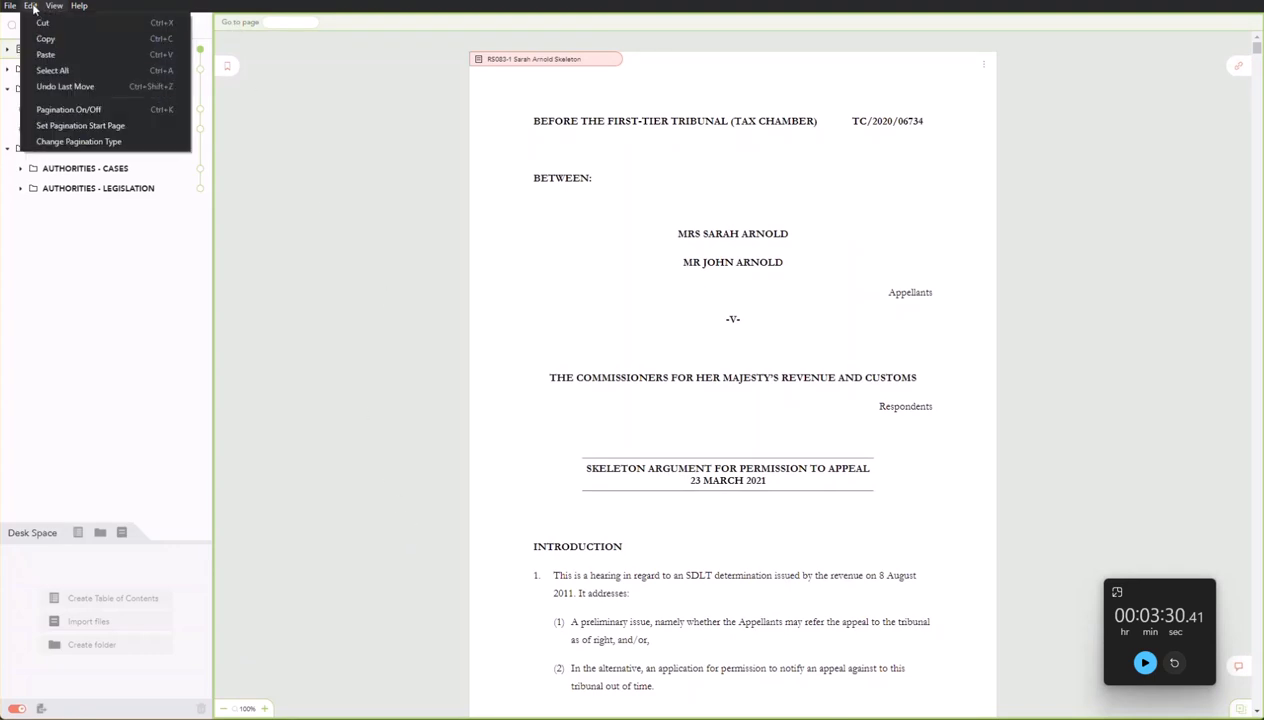
left_click(57, 142)
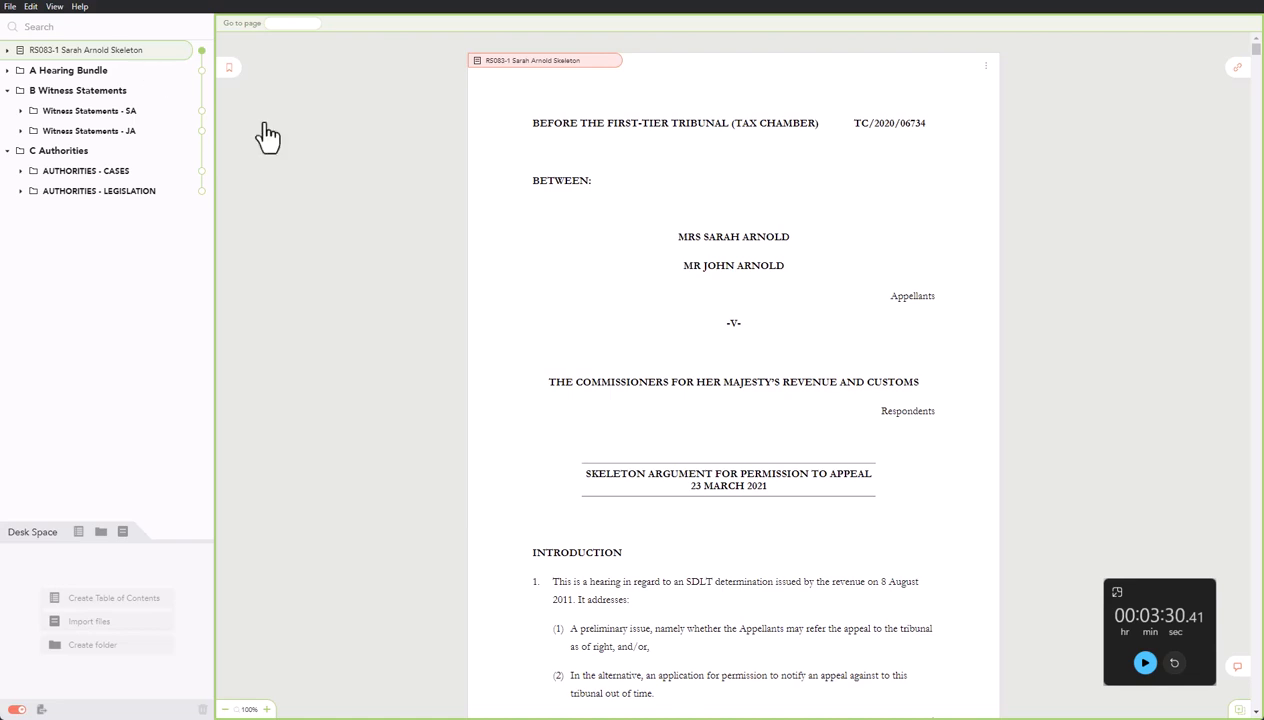
scroll(1258, 713, "down", 3)
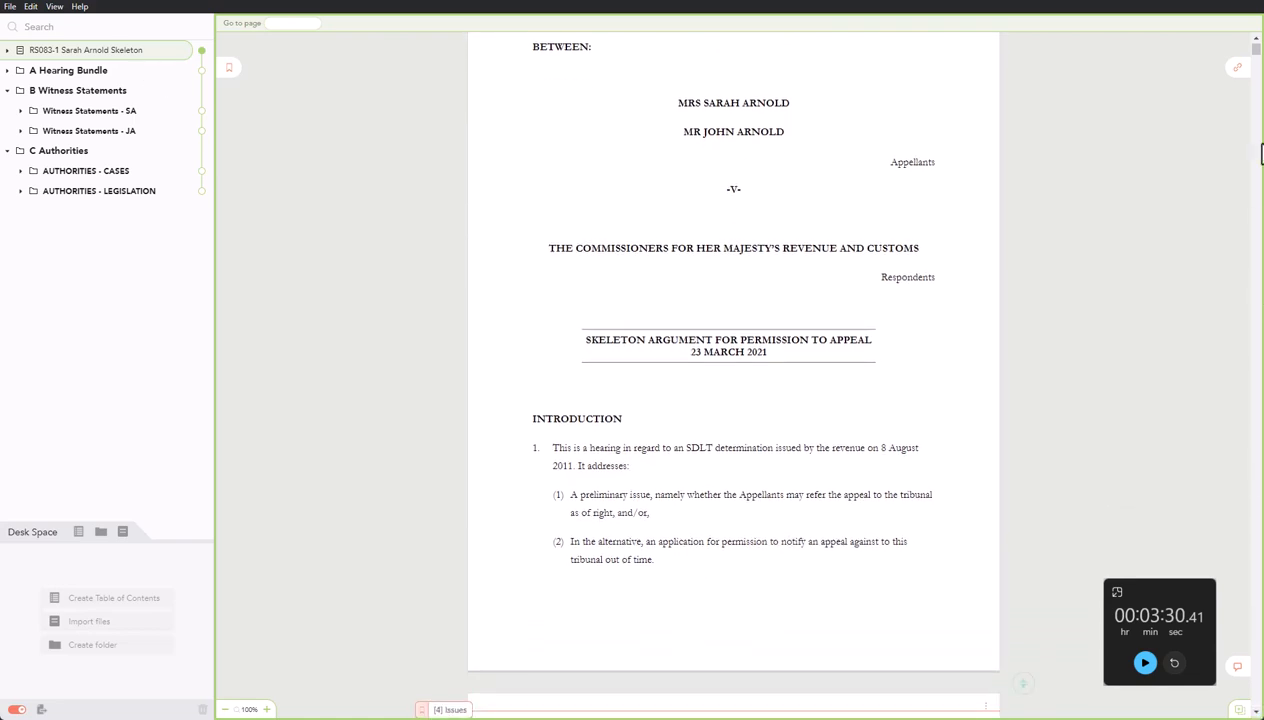
scroll(1257, 50, "up", 3)
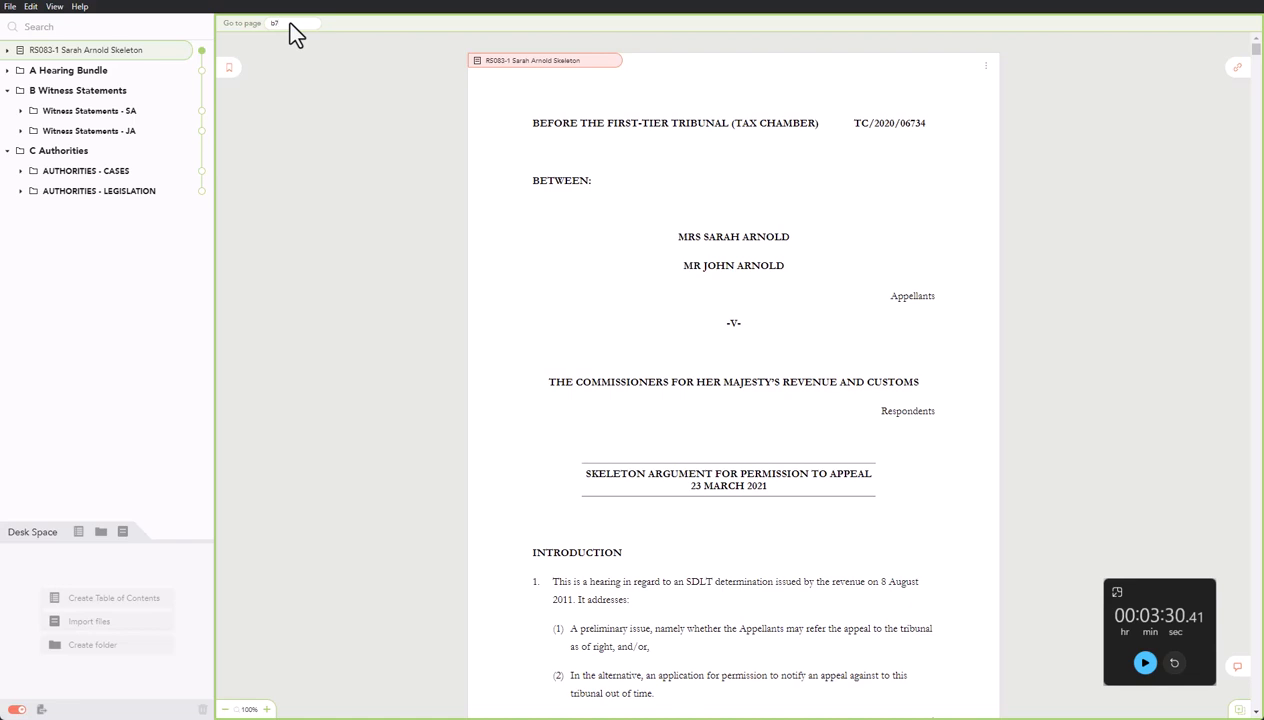
key("Return")
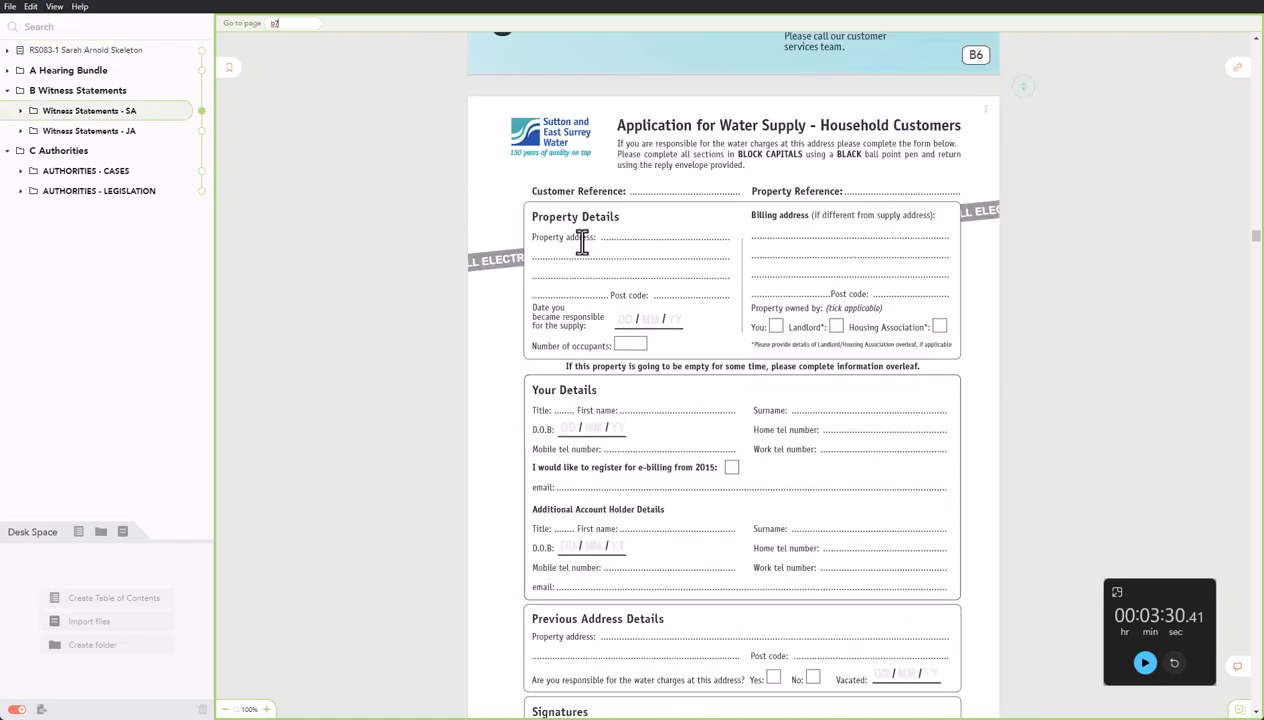
left_click(1257, 712)
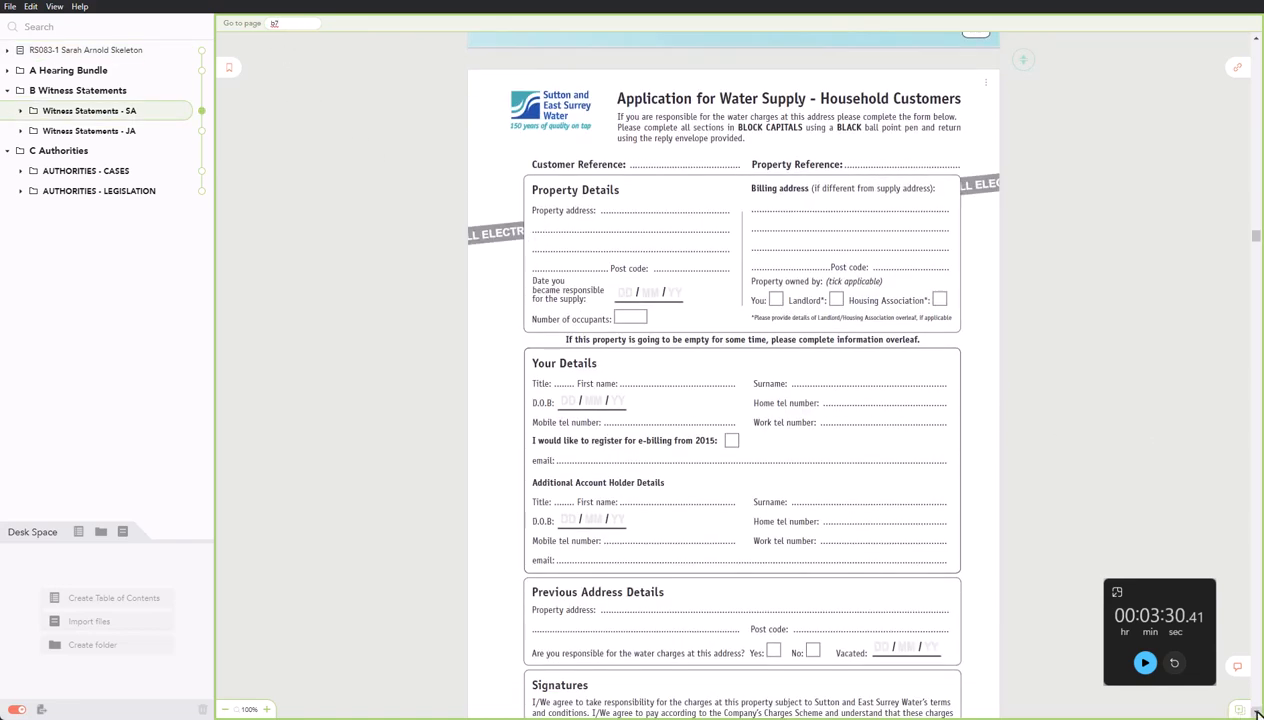
left_click(1257, 712)
left_click(1257, 712)
left_click(1257, 712)
left_click_drag(1256, 248, 1255, 452)
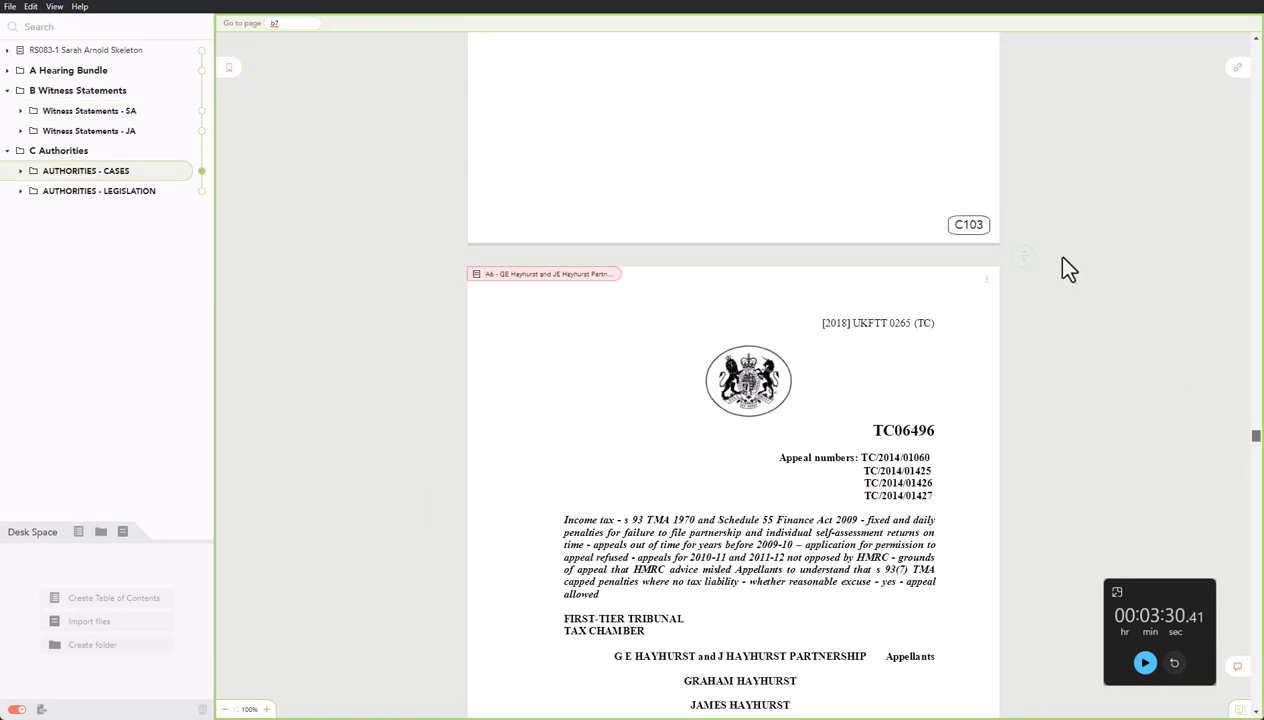
left_click(200, 52)
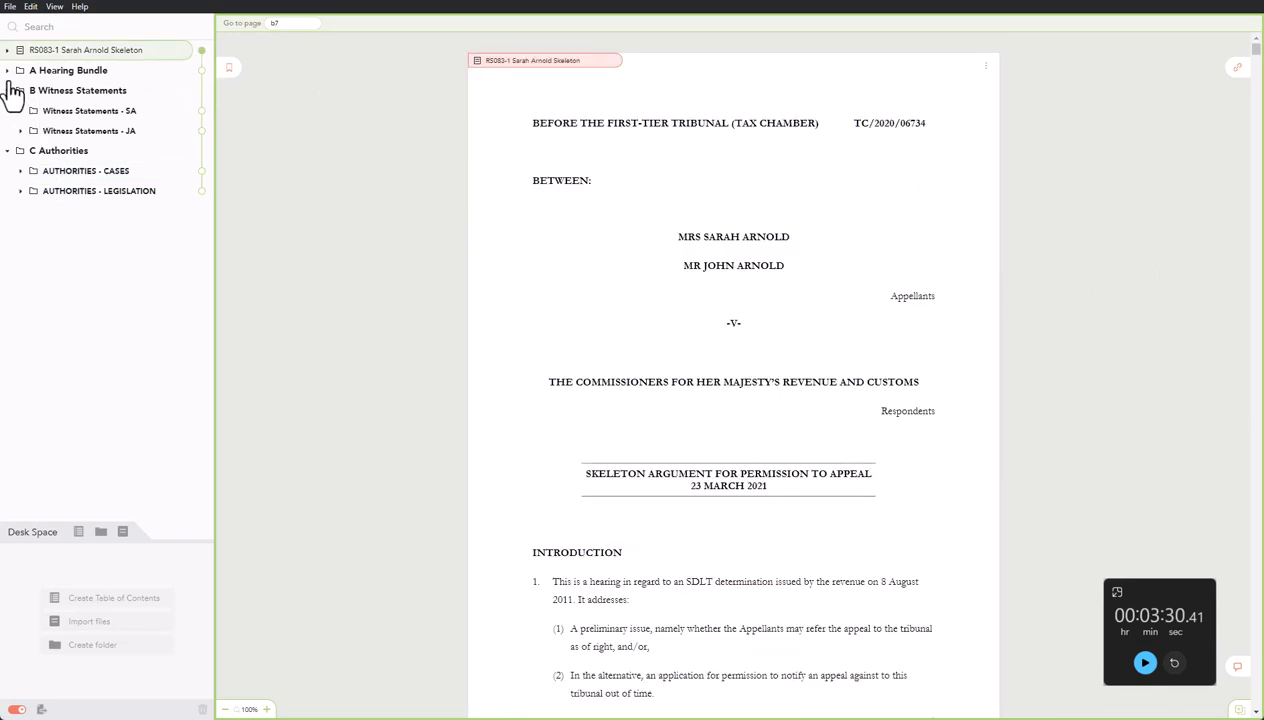
Add a table of contents at the top of the bundle and regenerate it with page references like pA1.
left_click(80, 597)
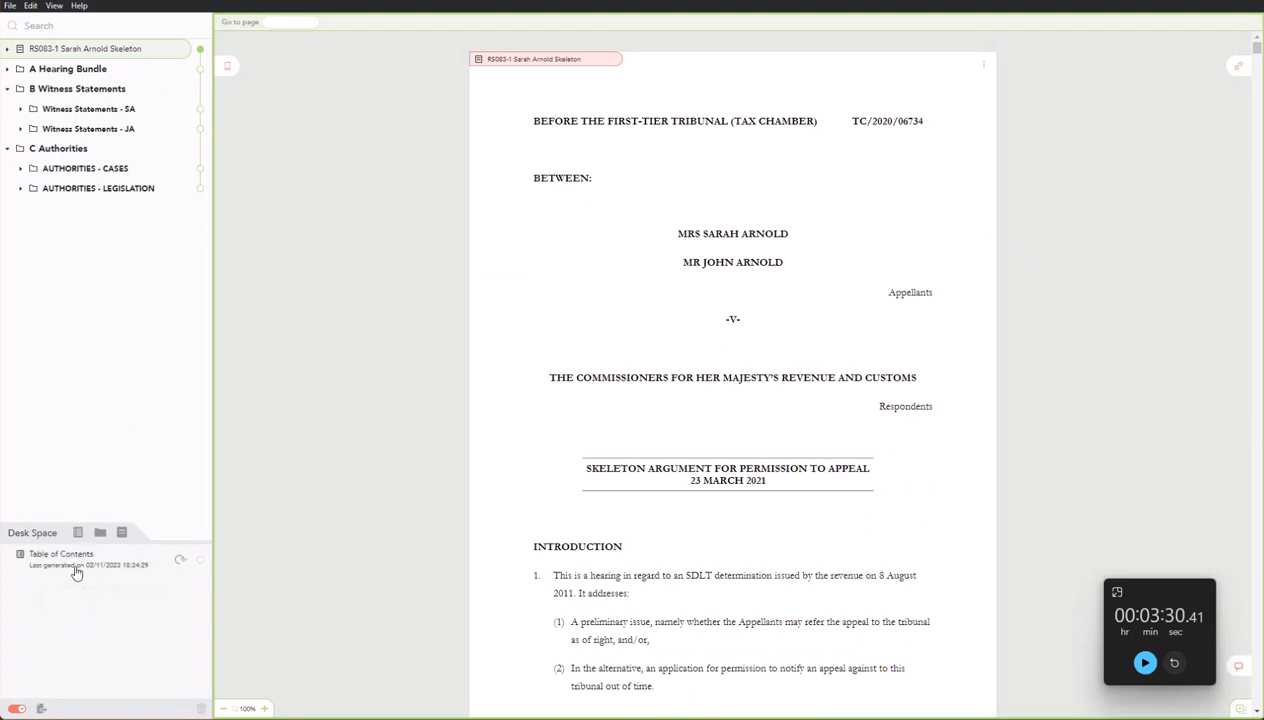
left_click_drag(76, 566, 73, 48)
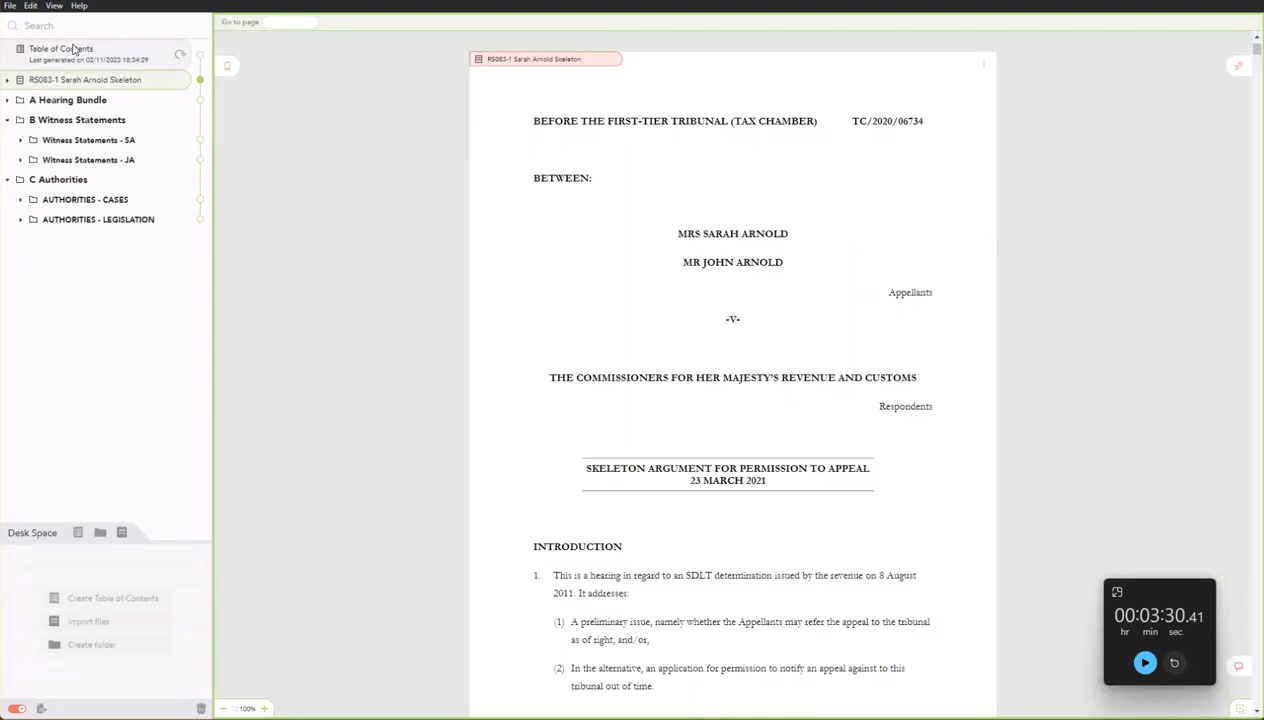
left_click(200, 54)
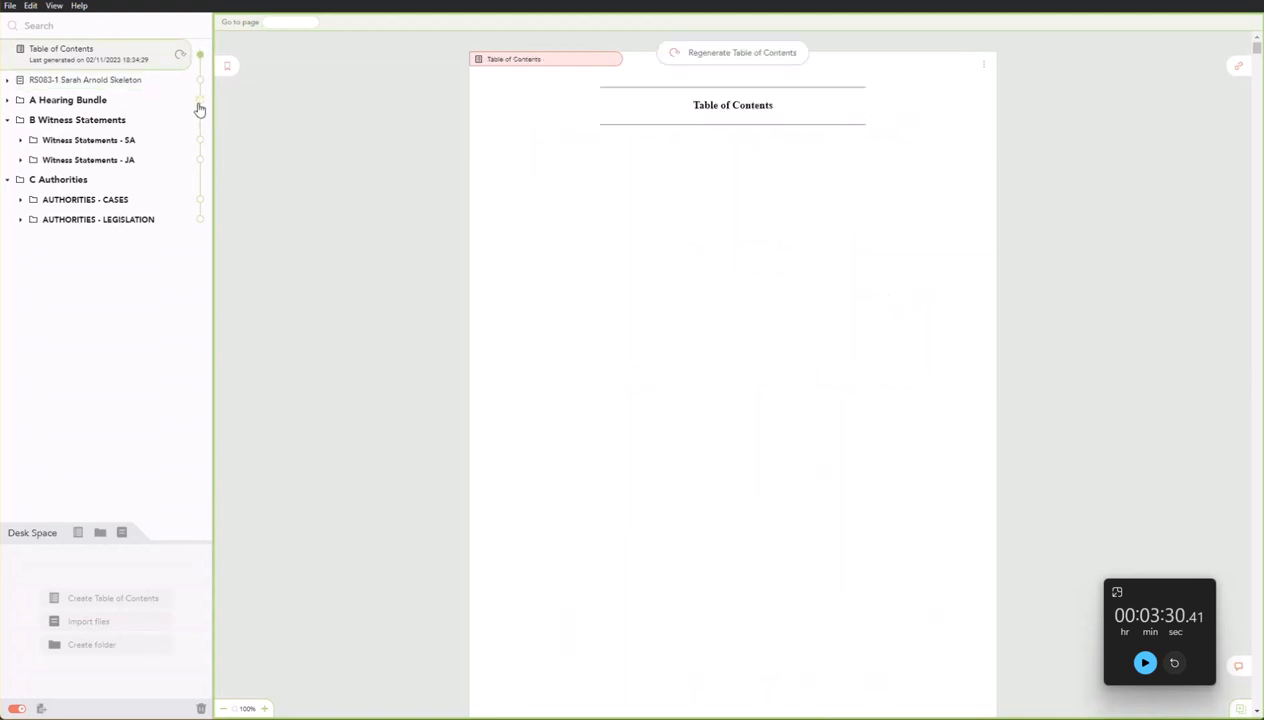
left_click(180, 56)
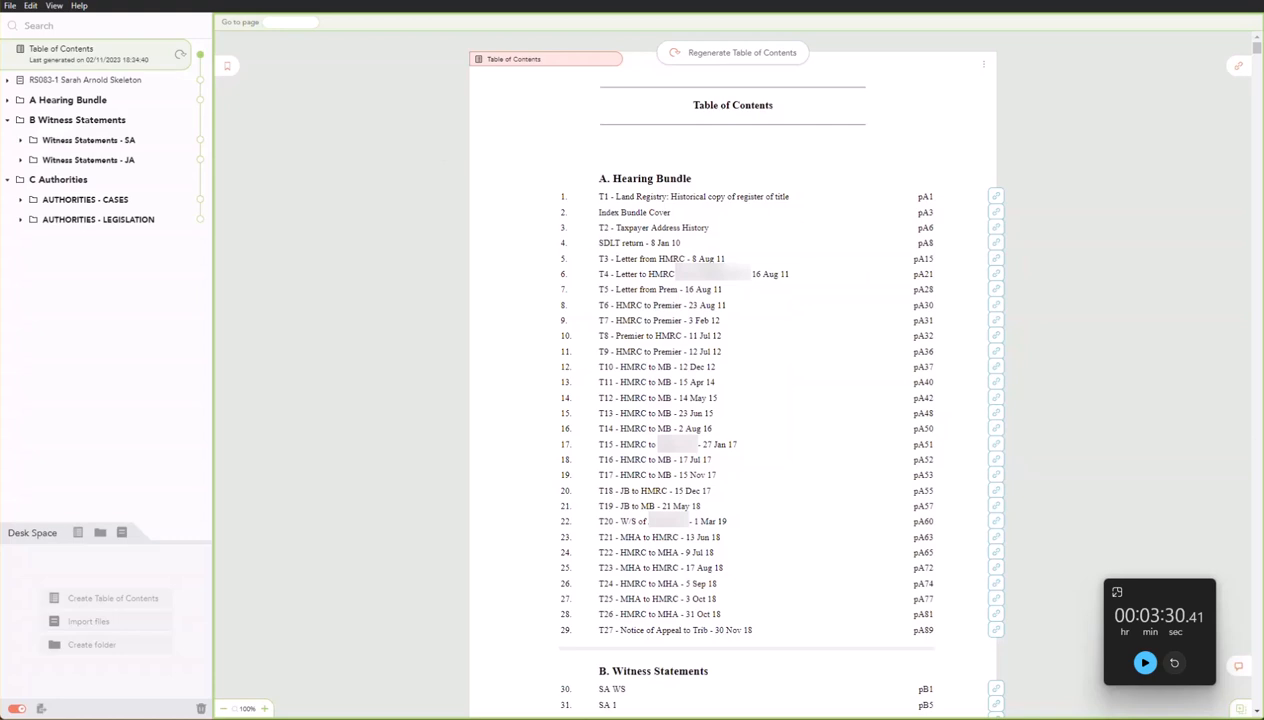
double_click(79, 55)
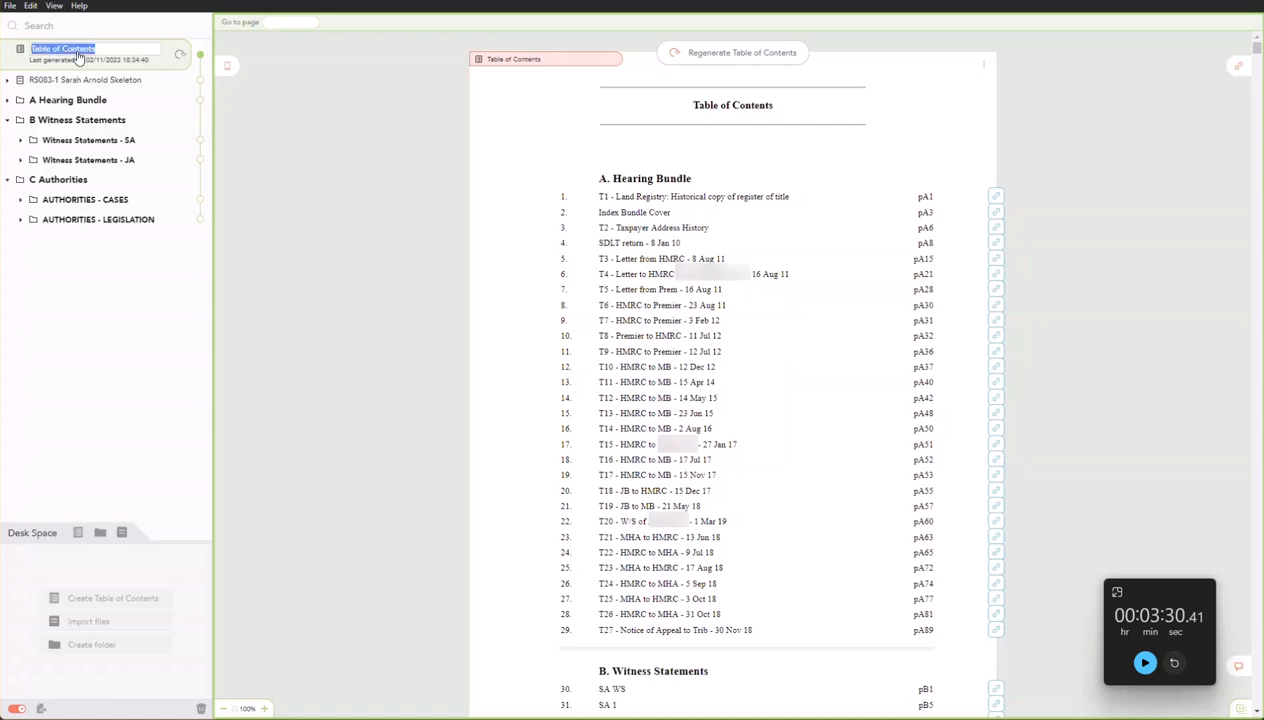
key("ctrl+v")
key("shift+Left")
key("shift+Left")
key("Left")
key("ctrl+Left")
key("ctrl+Left")
key("ctrl+Left")
key("ctrl+Left")
key("shift+Right")
key("shift+Right")
key("Right")
key("End")
type("March 2021")
key("Return")
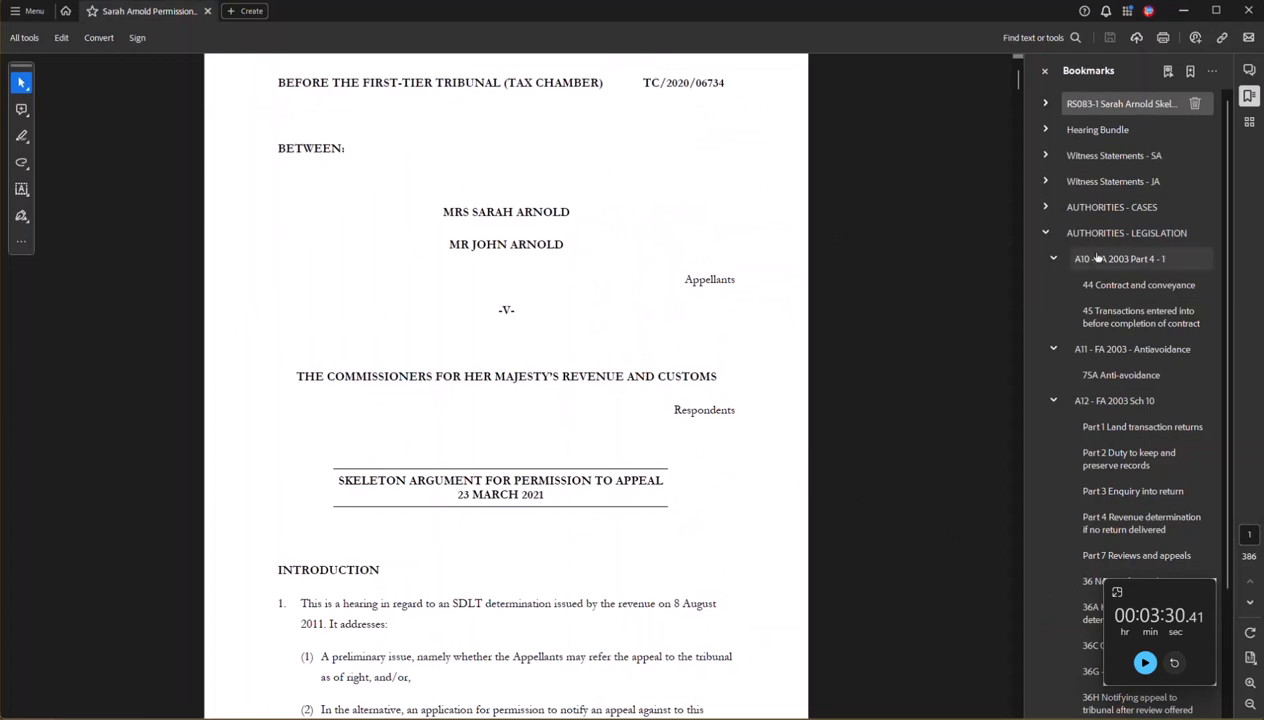
Collapse the AUTHORITIES - LEGISLATION bookmarks in Acrobat, scroll the PDF to page 123, and return to Casedo.
left_click(1051, 235)
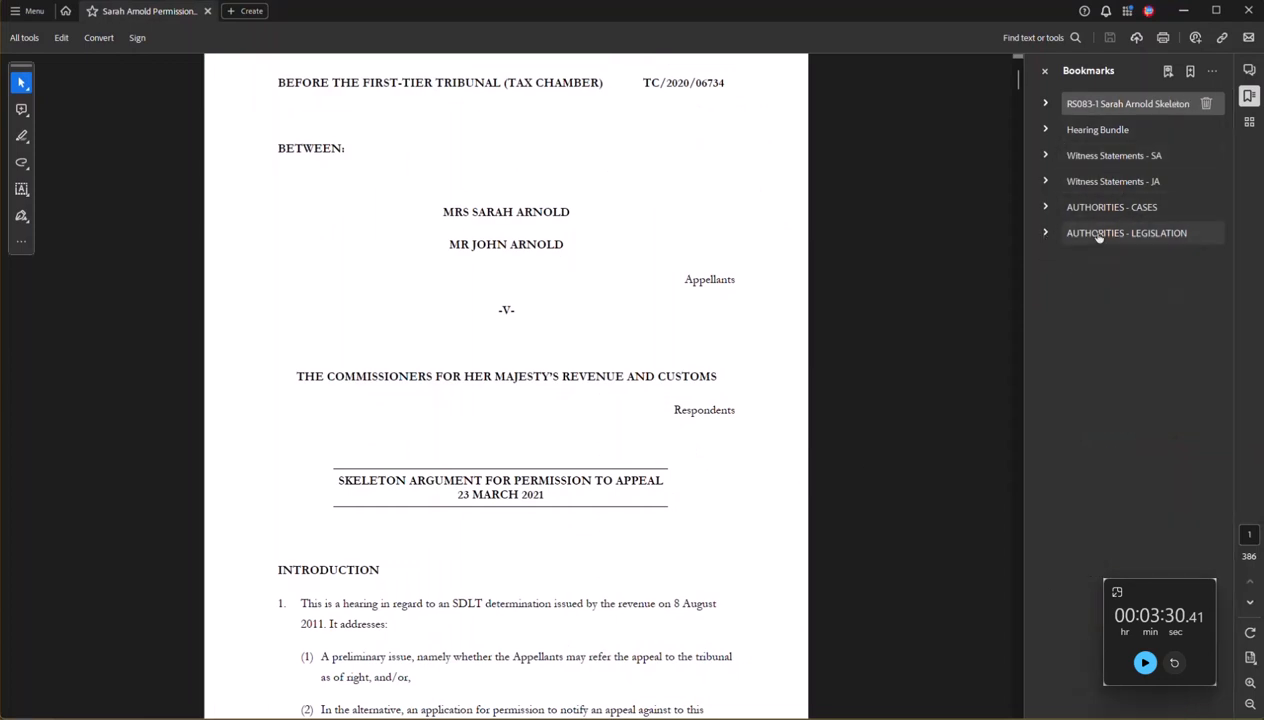
mouse_move(1091, 238)
left_mouse_down()
mouse_move(1084, 192)
mouse_move(1100, 242)
left_mouse_up()
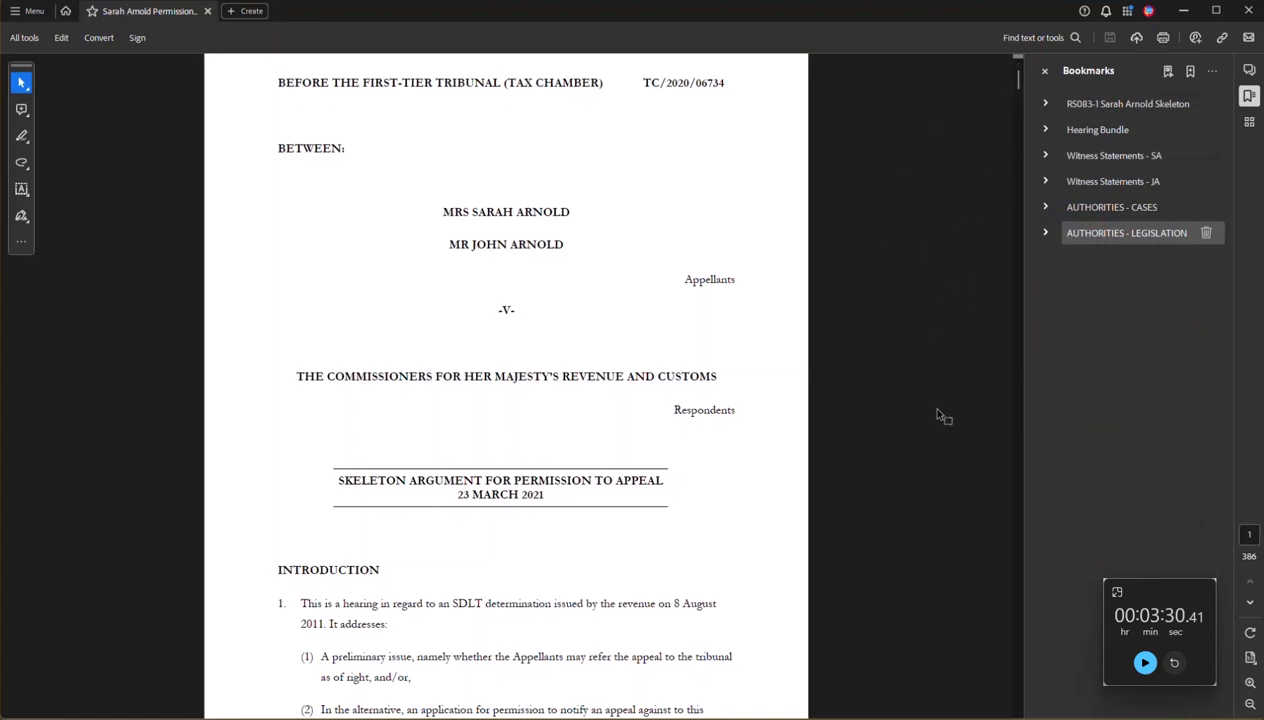
left_click_drag(1018, 85, 1000, 283)
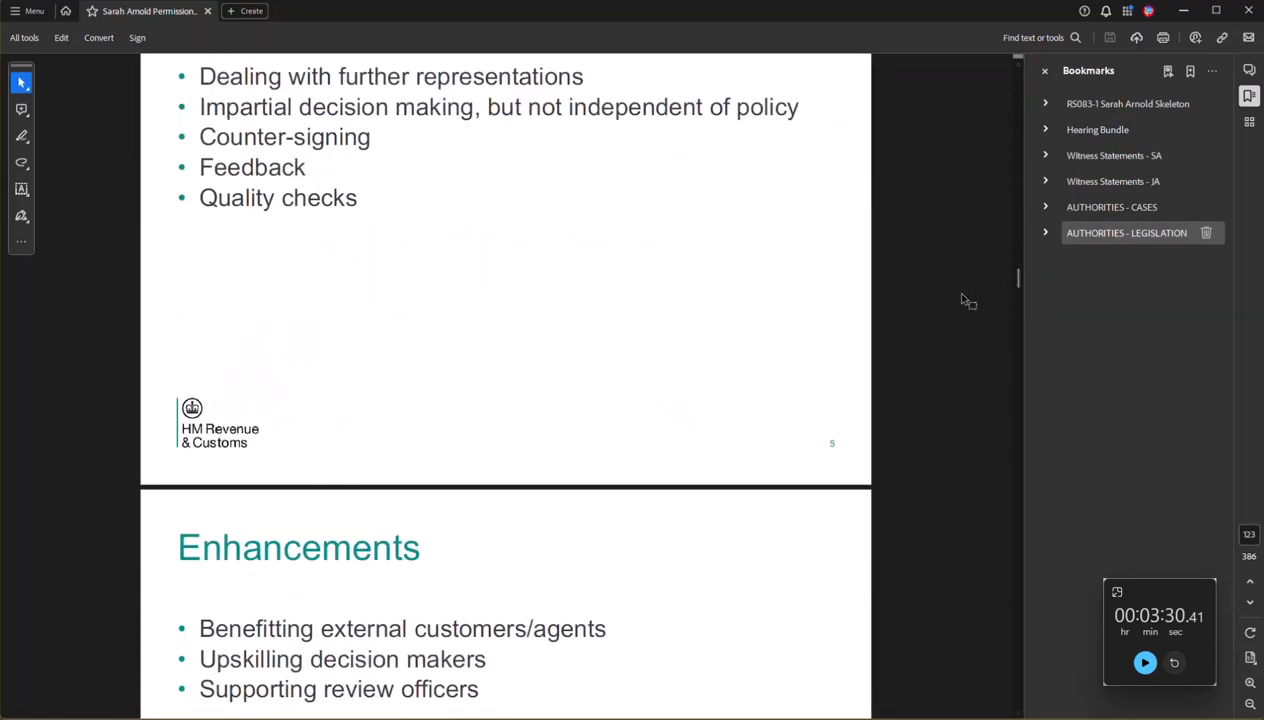
key("alt+Tab")
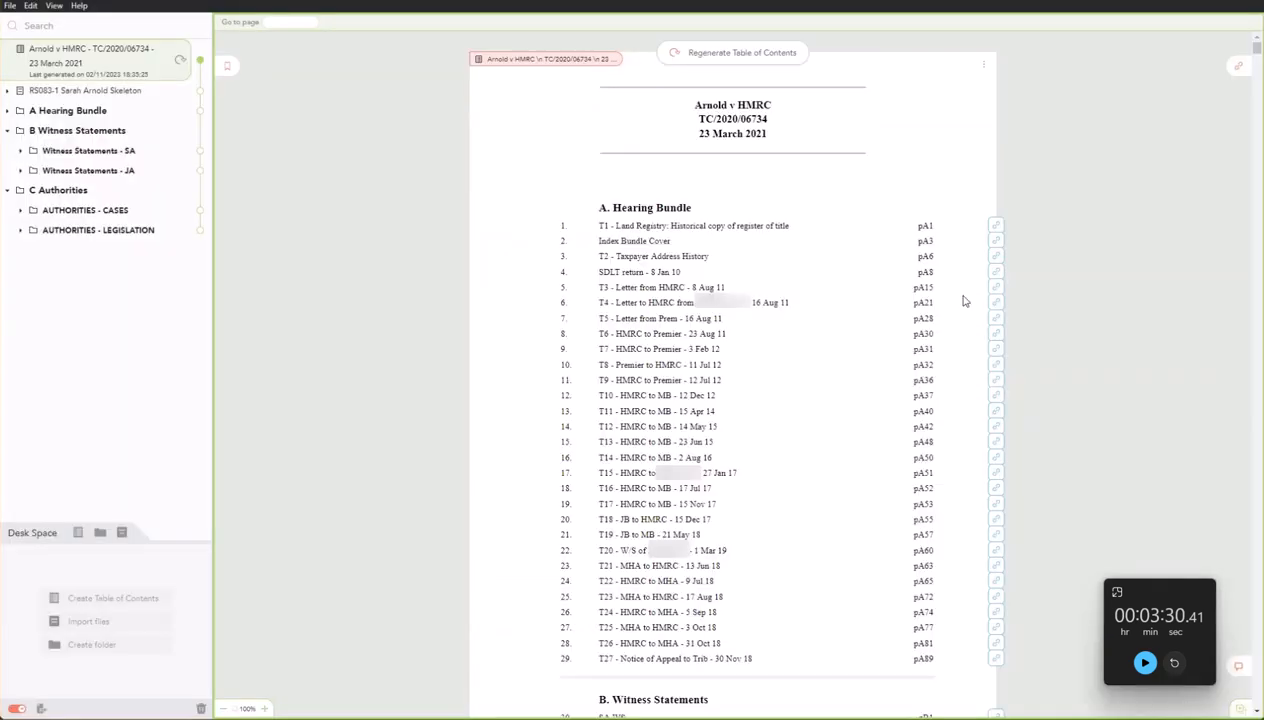
Mark the S7 Interpretation Act 1978 document in AUTHORITIES - LEGISLATION with the red colour tag.
left_click(20, 231)
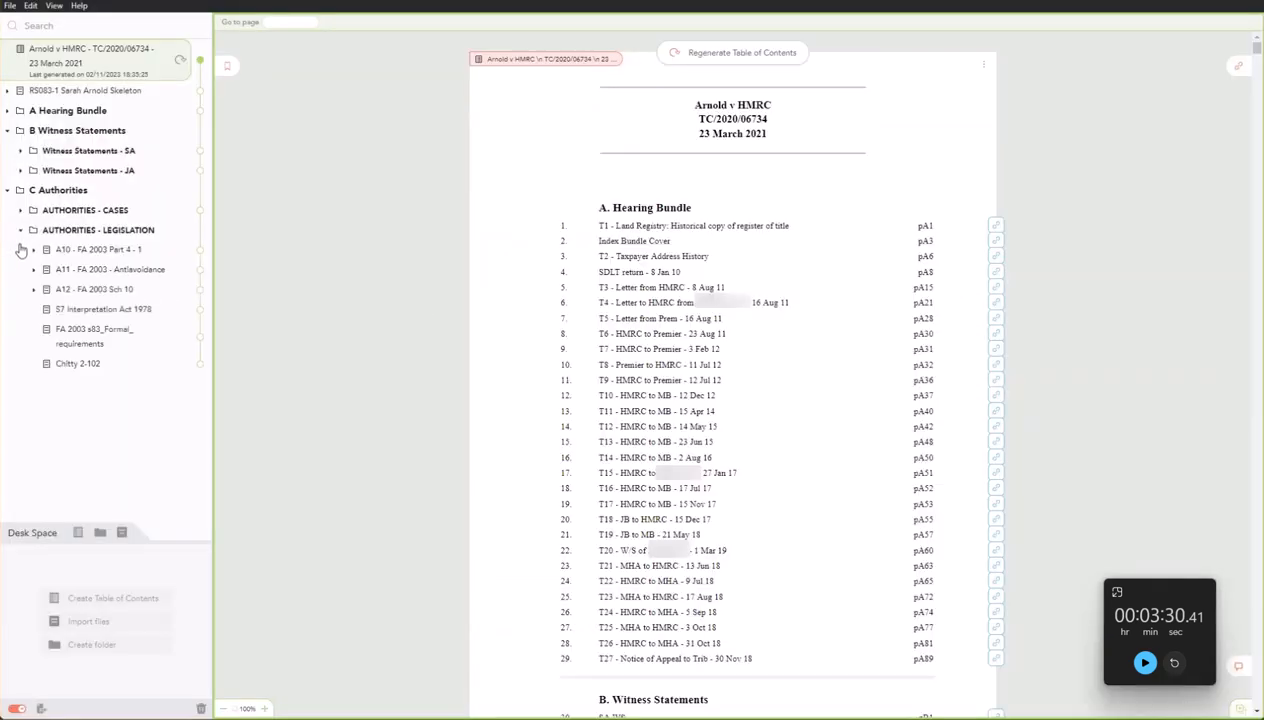
right_click(60, 314)
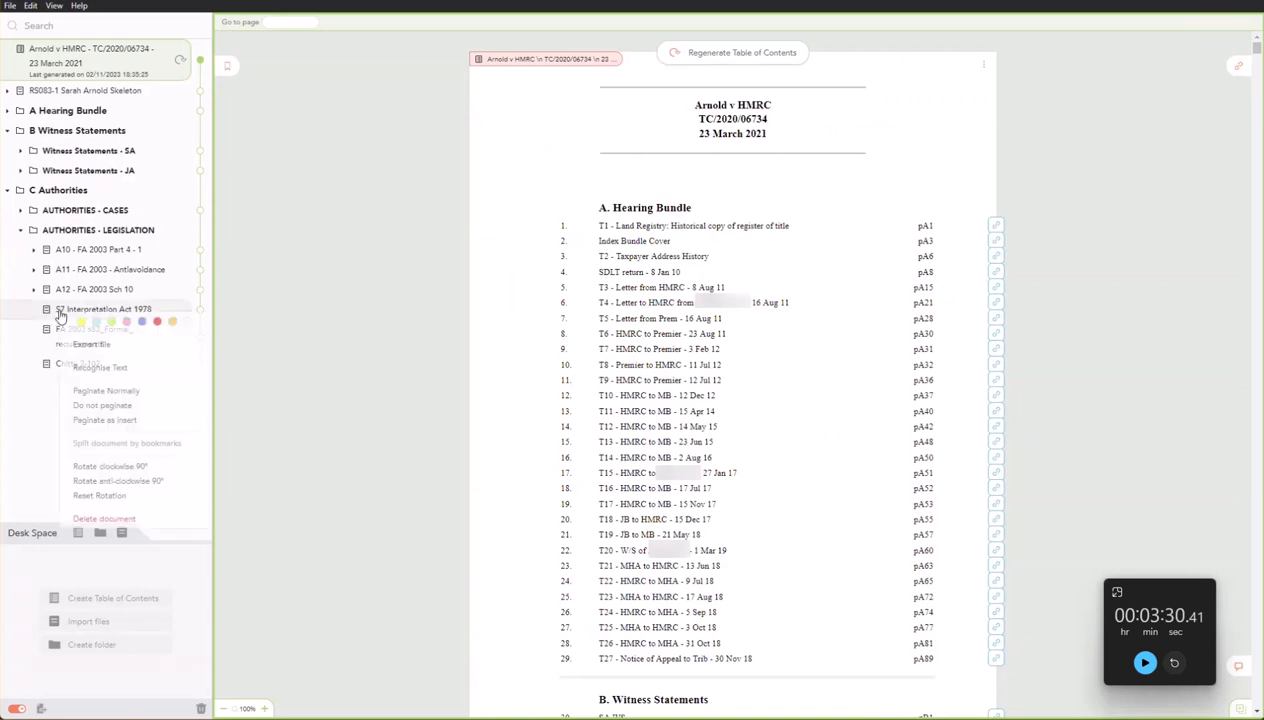
left_click(157, 321)
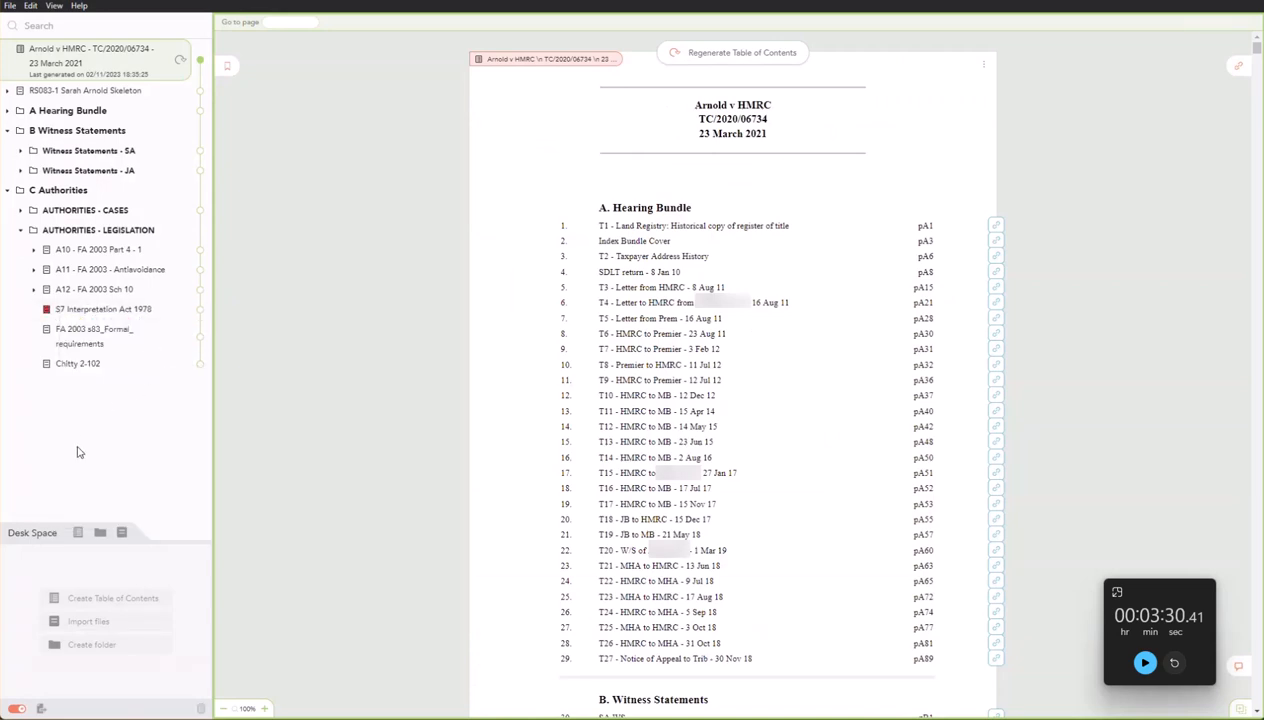
left_click(19, 230)
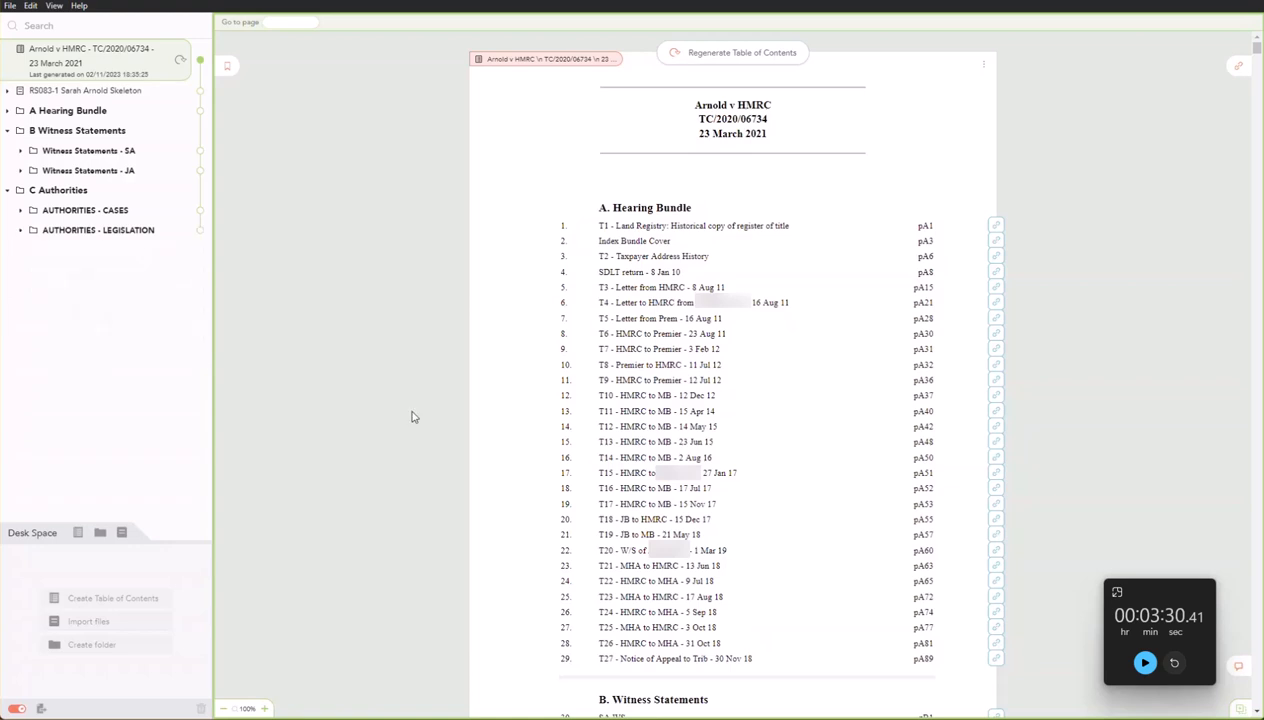